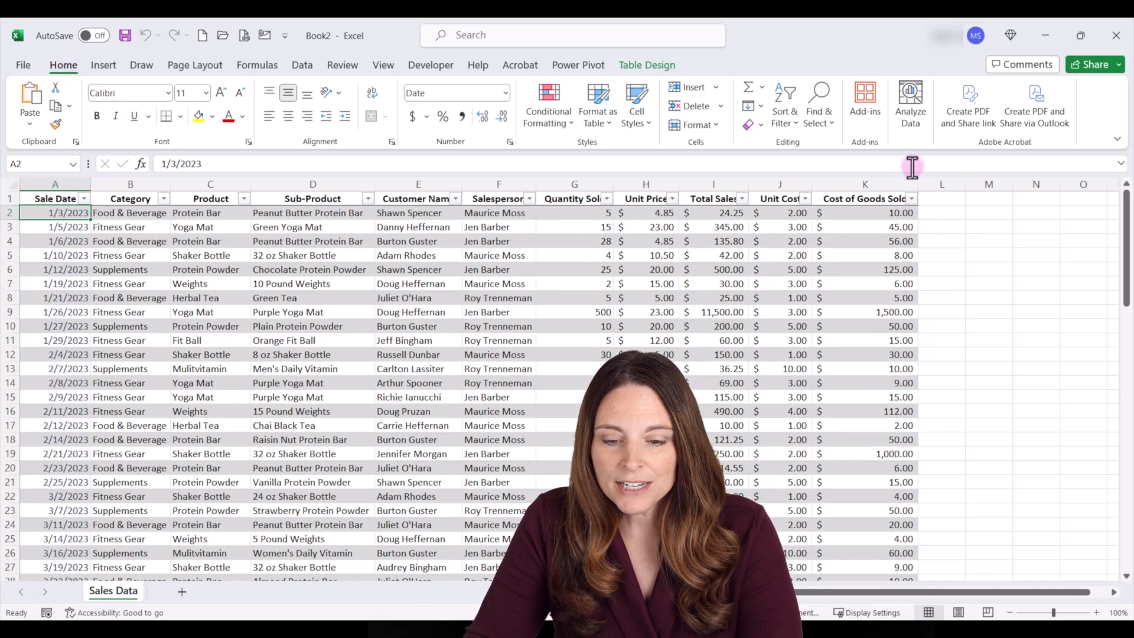
Launch Analyze Data from the Home tab on the Sales Data table.
click(910, 122)
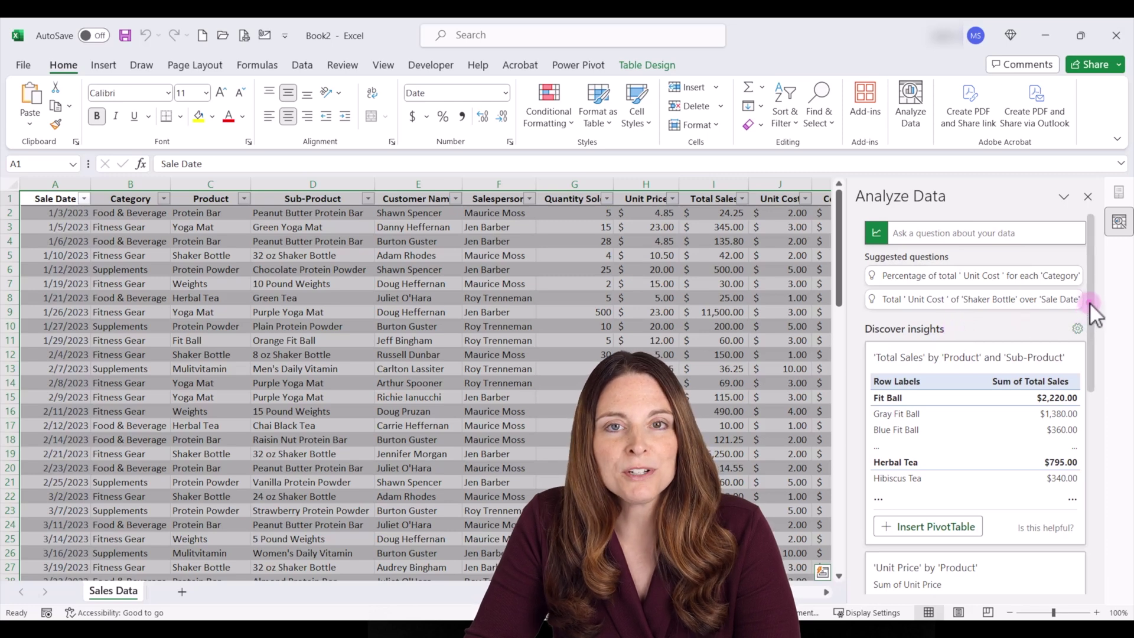
scroll(1089, 302, down, 2)
scroll(1093, 324, up, 2)
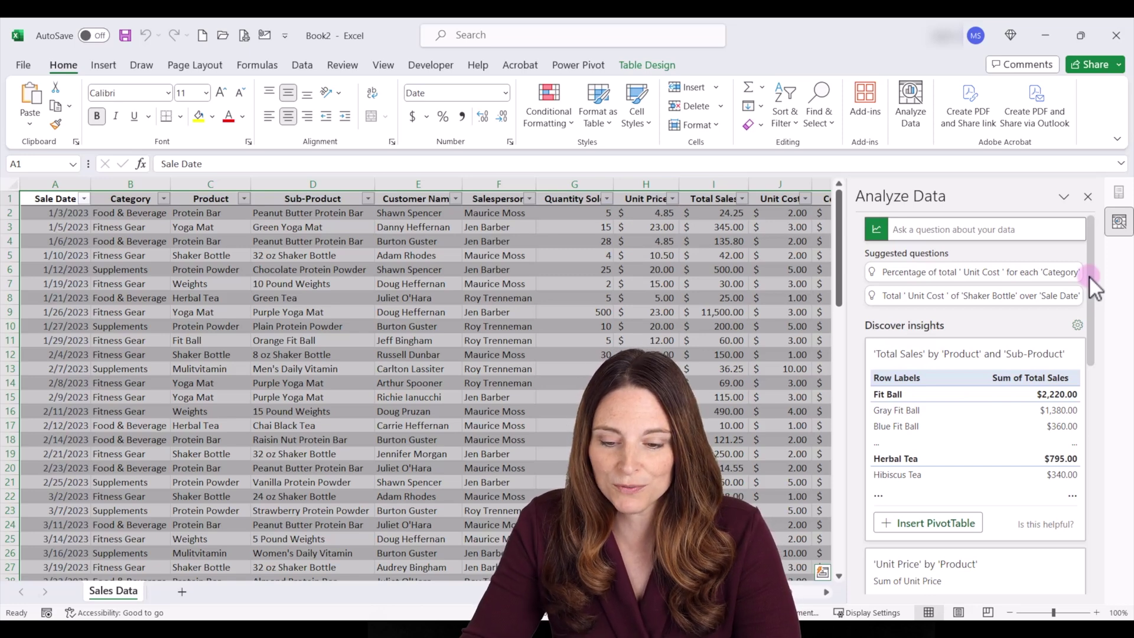
drag(1089, 275, 1096, 505)
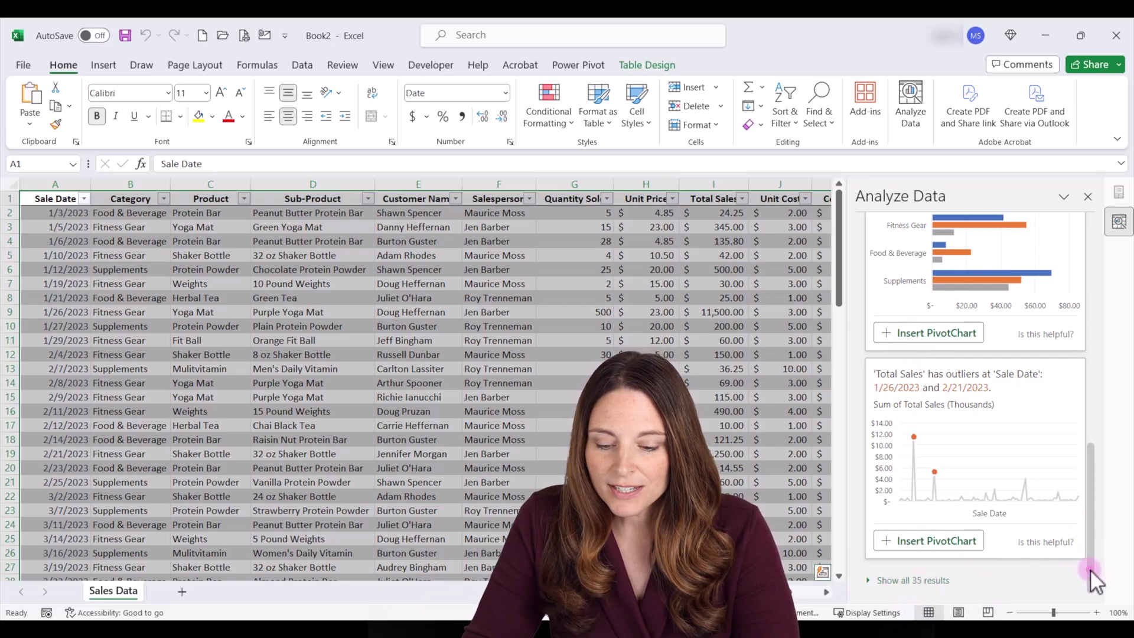
drag(1090, 569, 1093, 349)
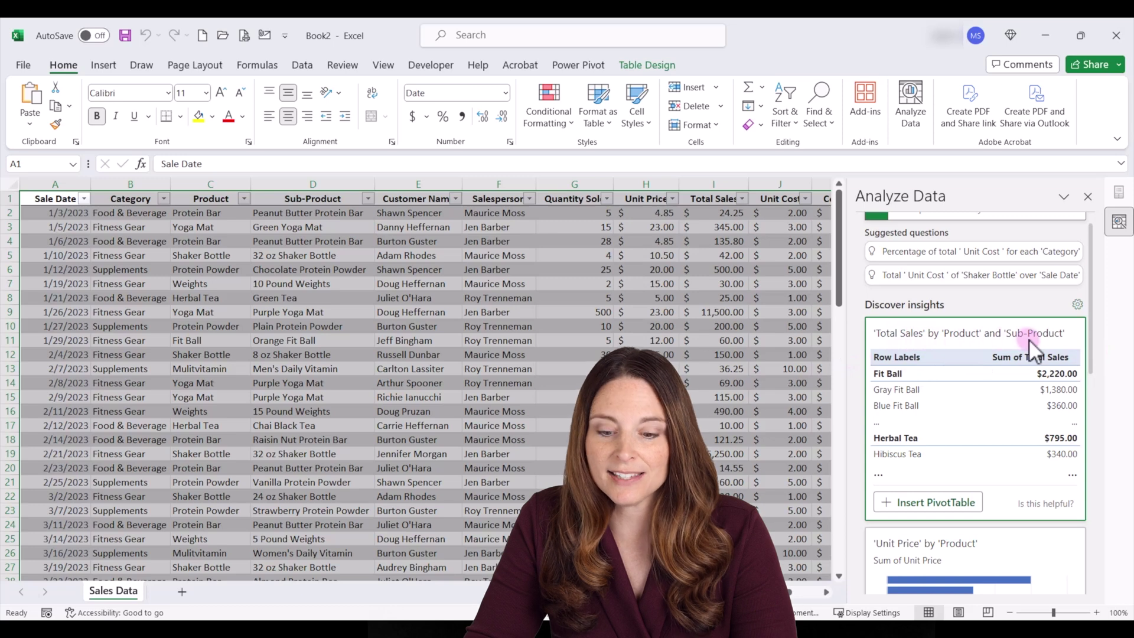
Insert the Total Sales by Product and Sub-Product PivotTable on Suggestion1, review its fields, then return to Sales Data.
click(921, 507)
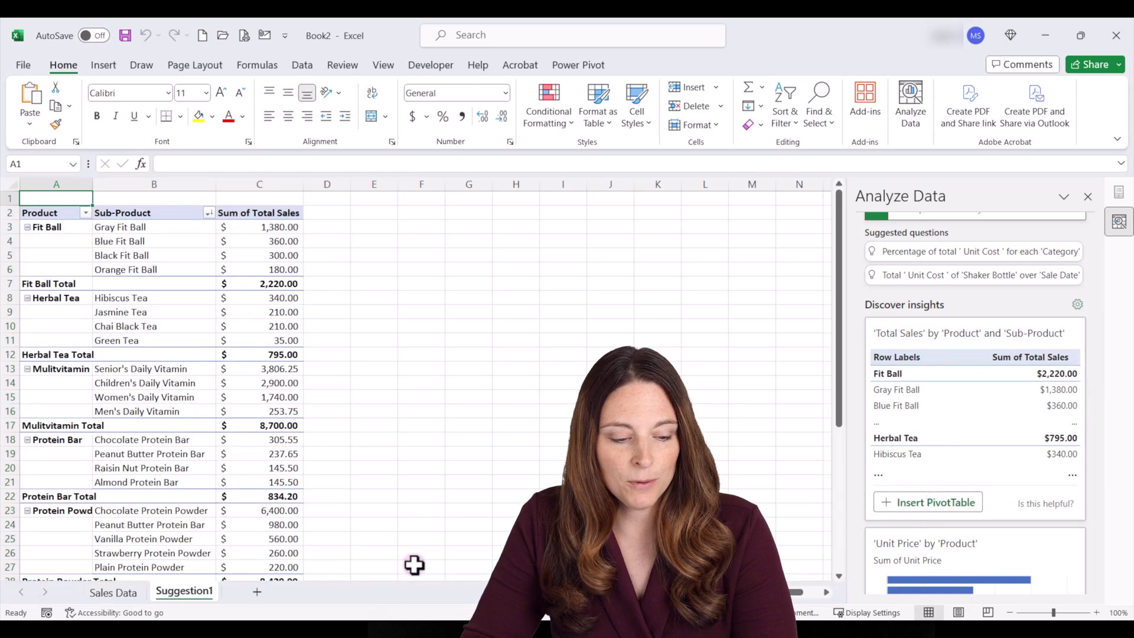
click(174, 592)
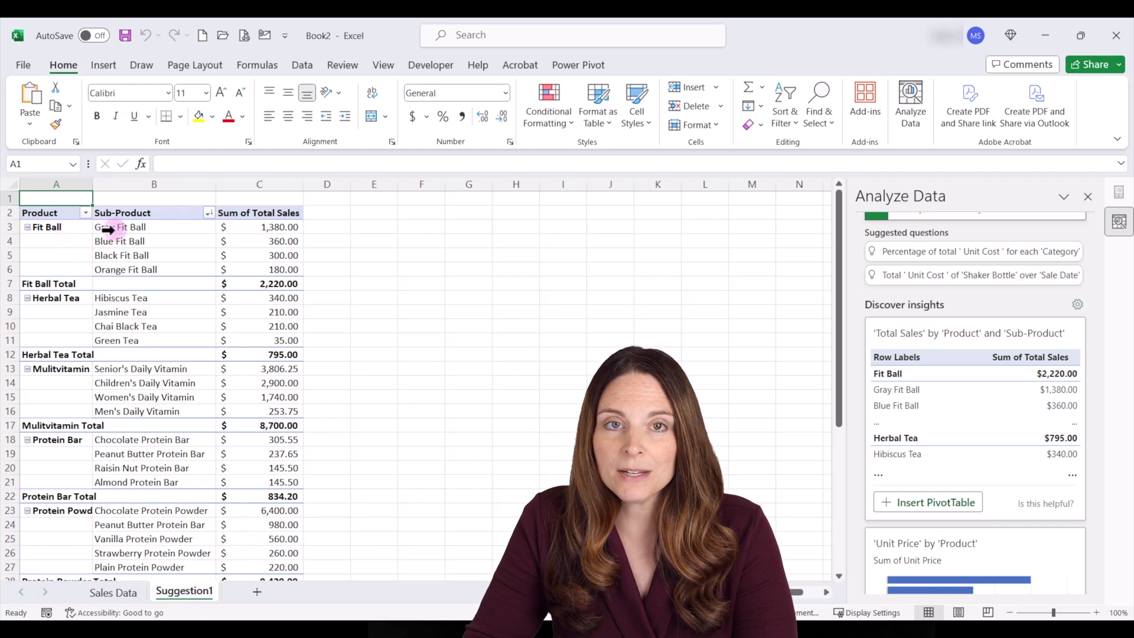
click(54, 213)
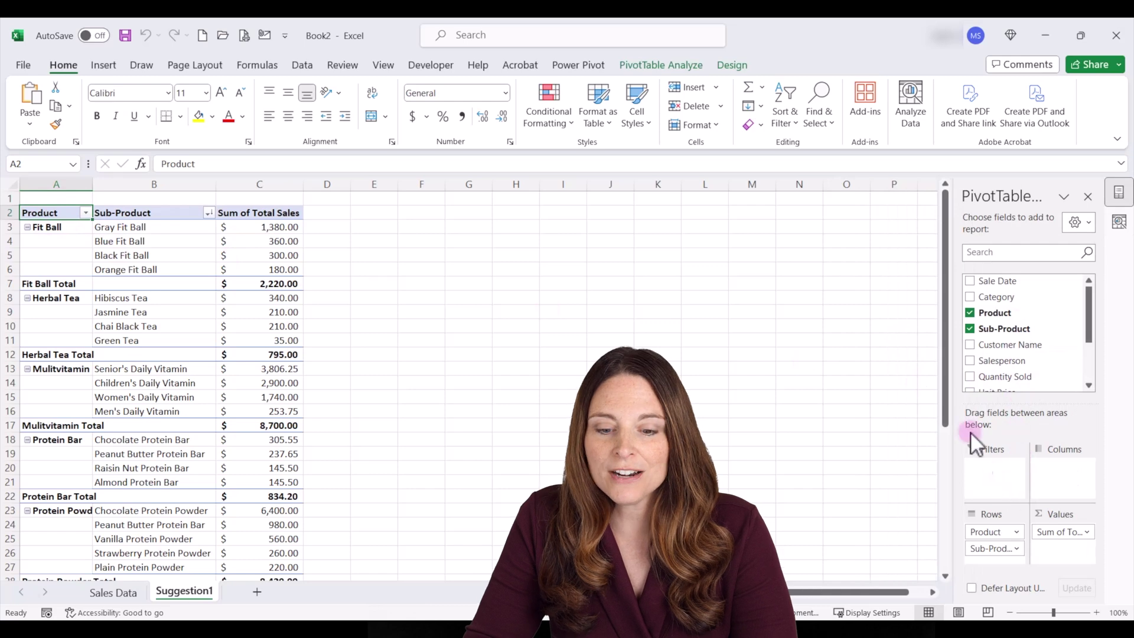
drag(952, 386, 853, 387)
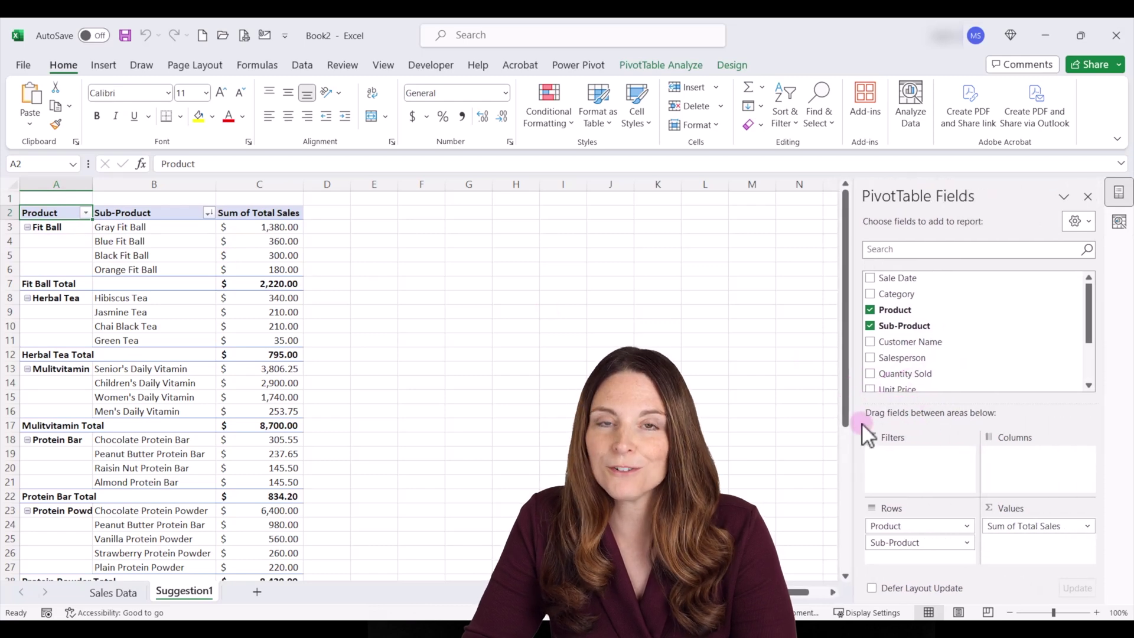
click(109, 592)
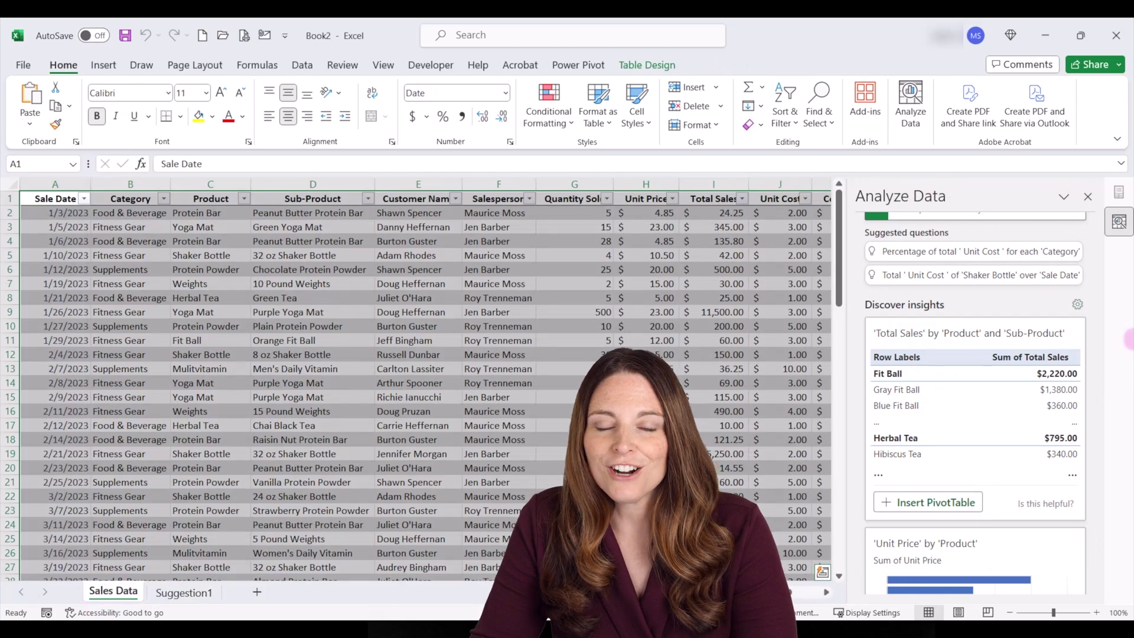
click(966, 474)
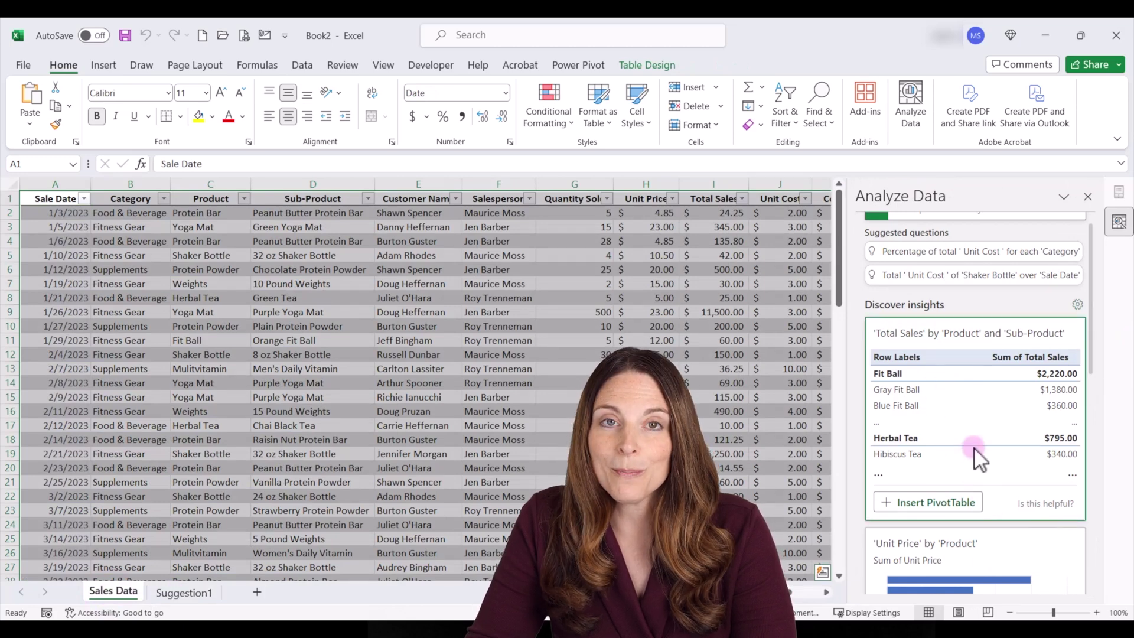
Insert the Unit Price by Product PivotChart and place it at E2 on Suggestion1, narrowing column D.
scroll(973, 447, down, 4)
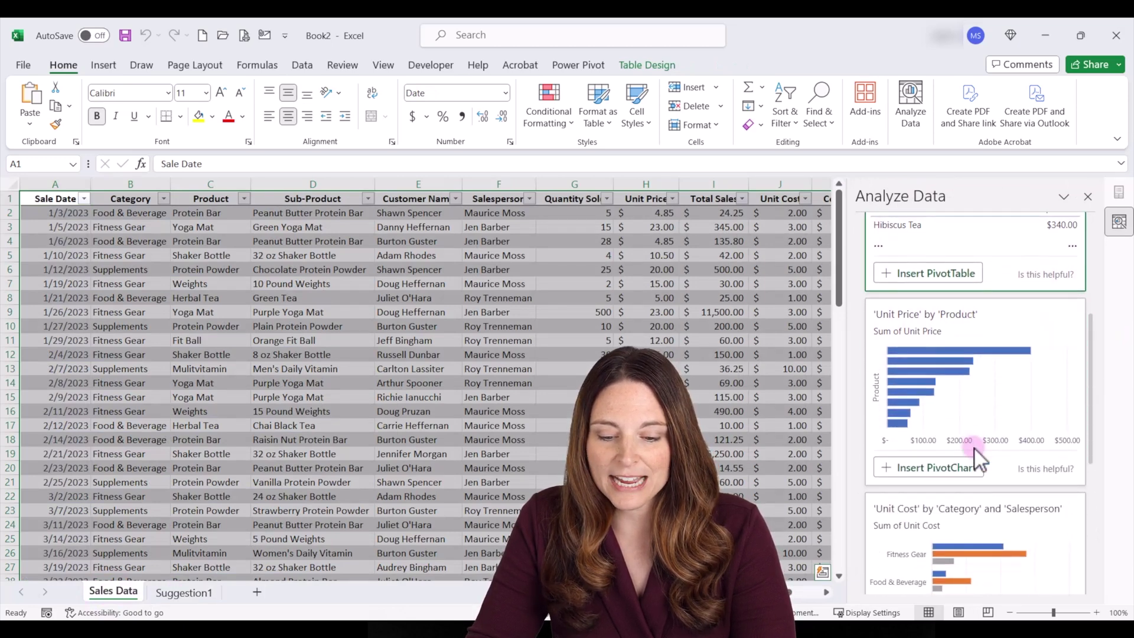
click(973, 448)
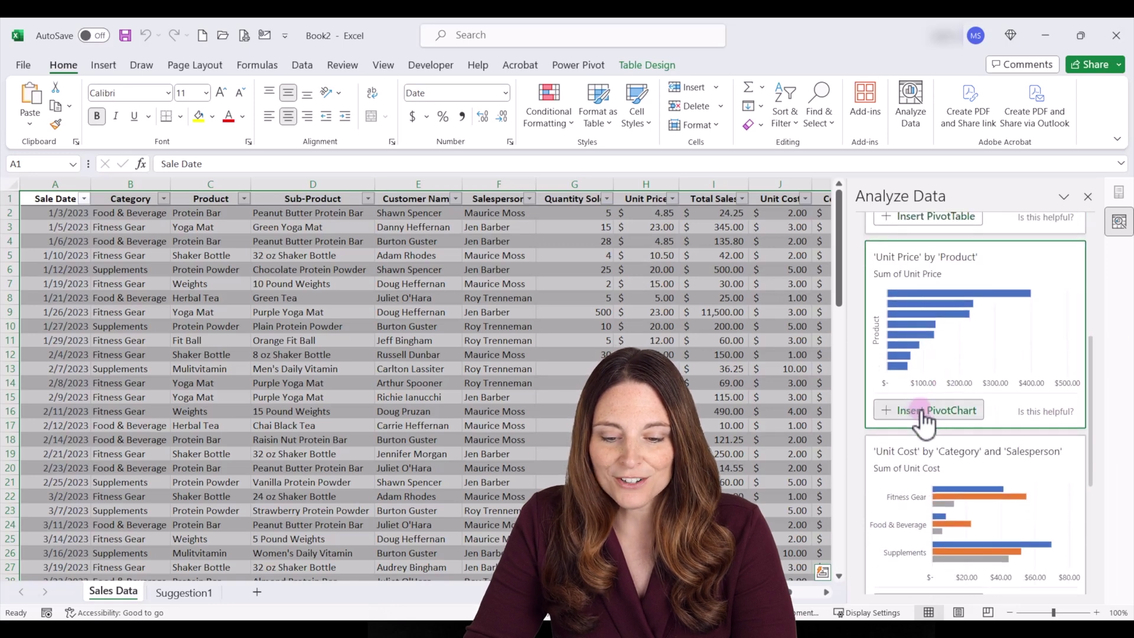
click(921, 411)
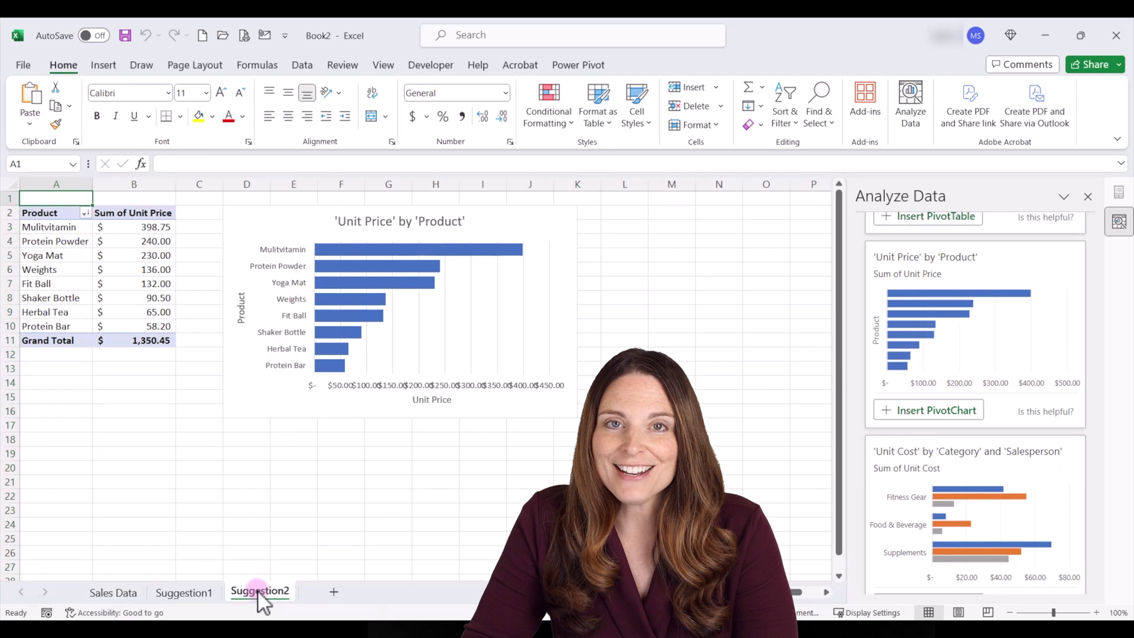
click(261, 224)
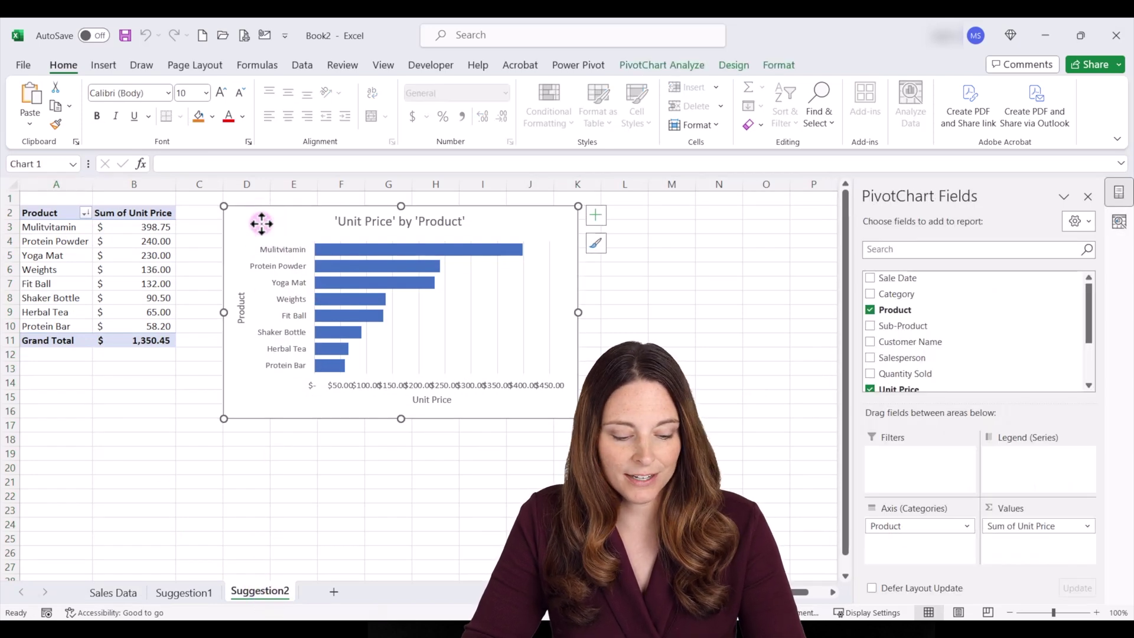
click(194, 594)
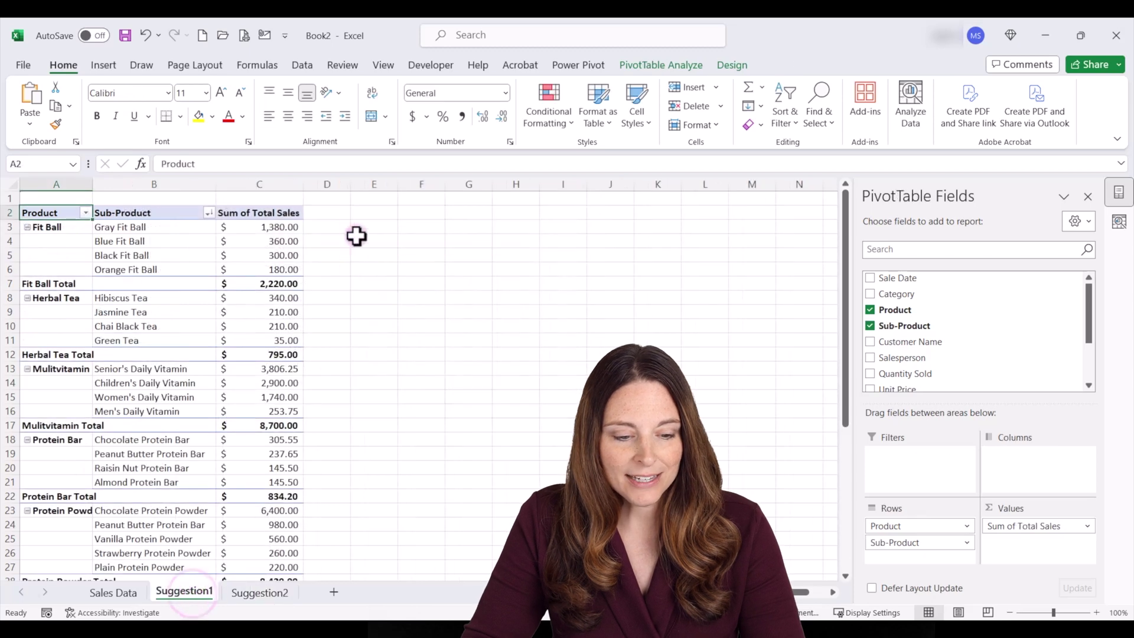
click(371, 214)
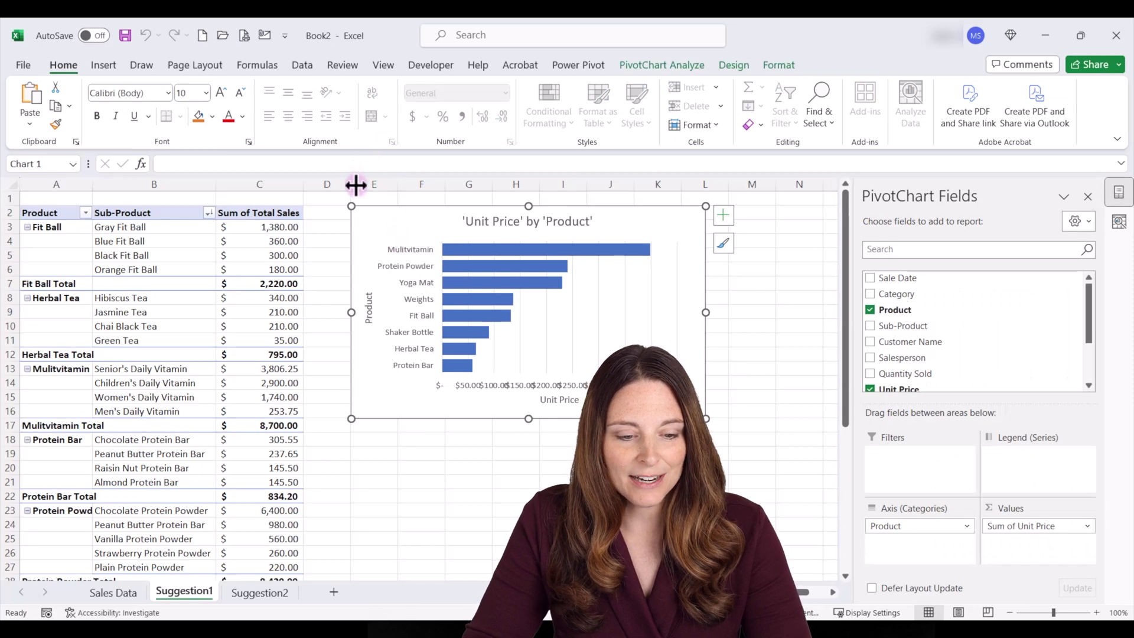
drag(351, 184, 331, 186)
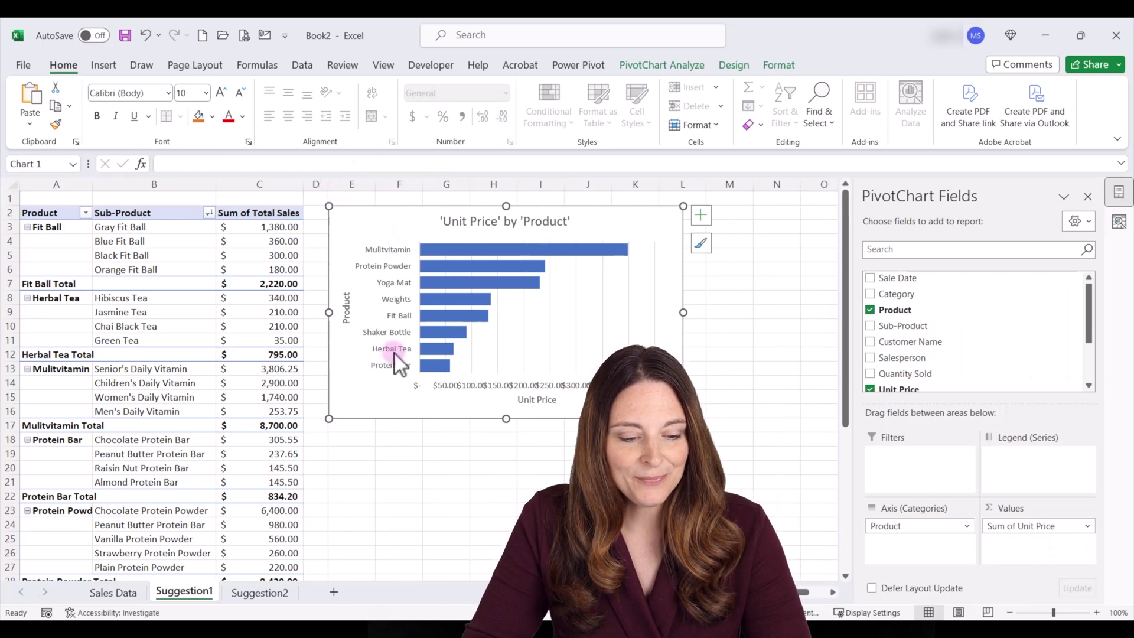
click(113, 592)
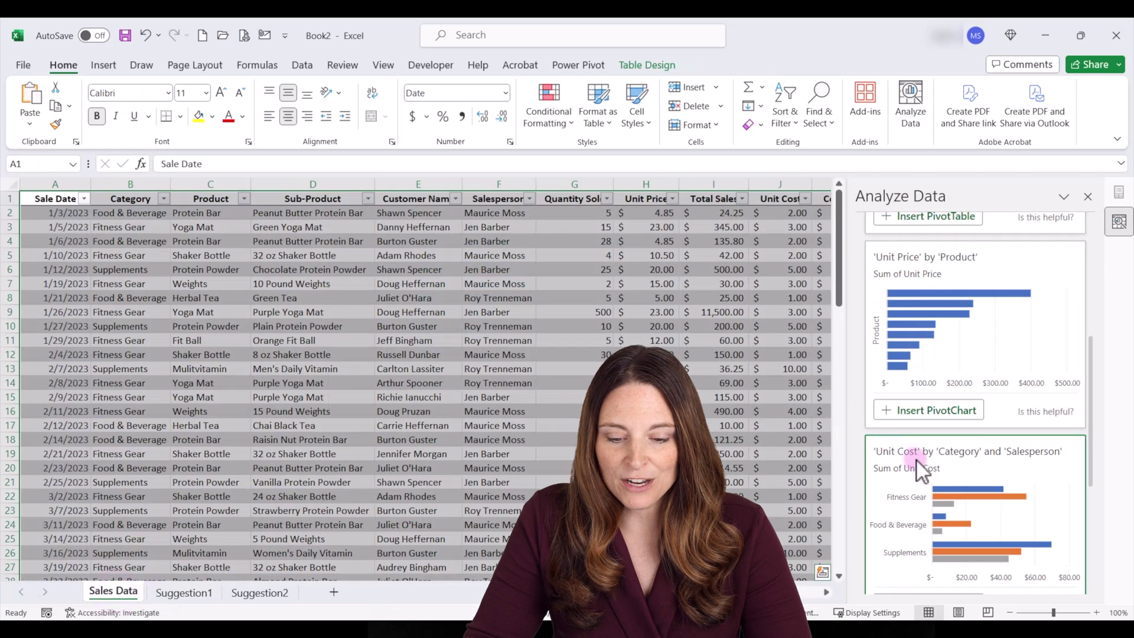
Insert the Unit Cost by Category and Salesperson PivotChart and paste it at E19 on Suggestion1.
scroll(915, 460, down, 2)
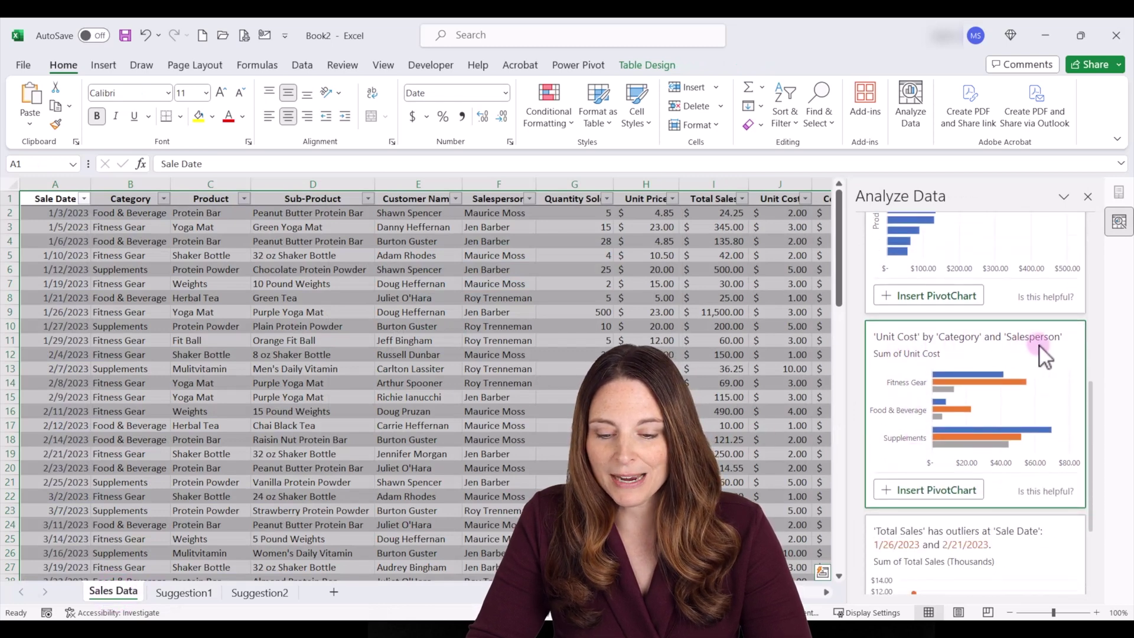
click(926, 491)
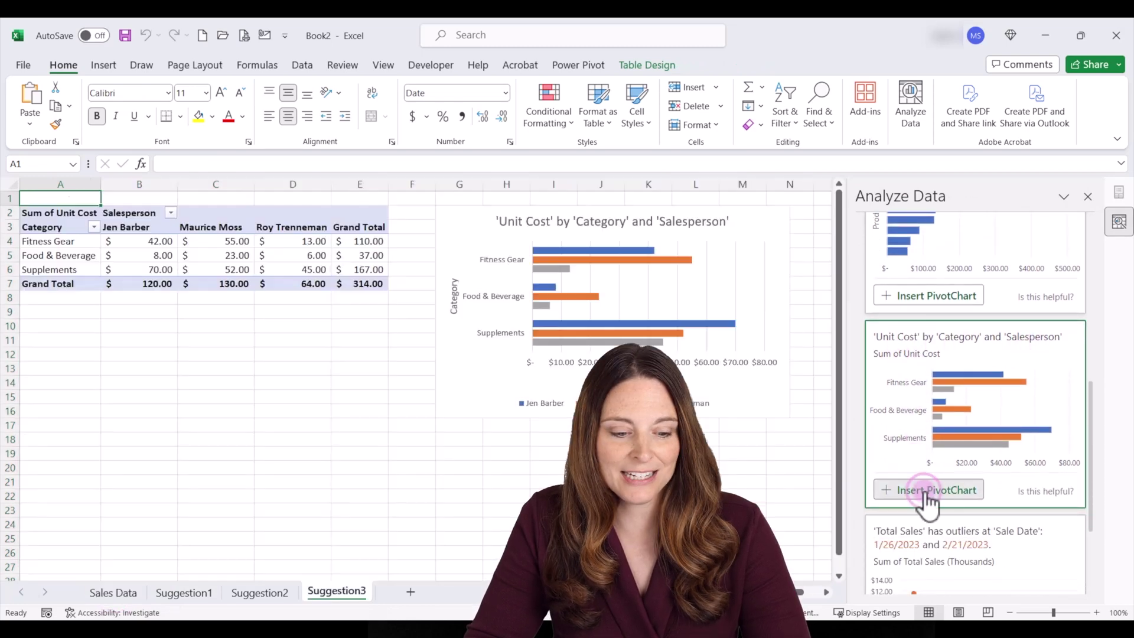
click(489, 242)
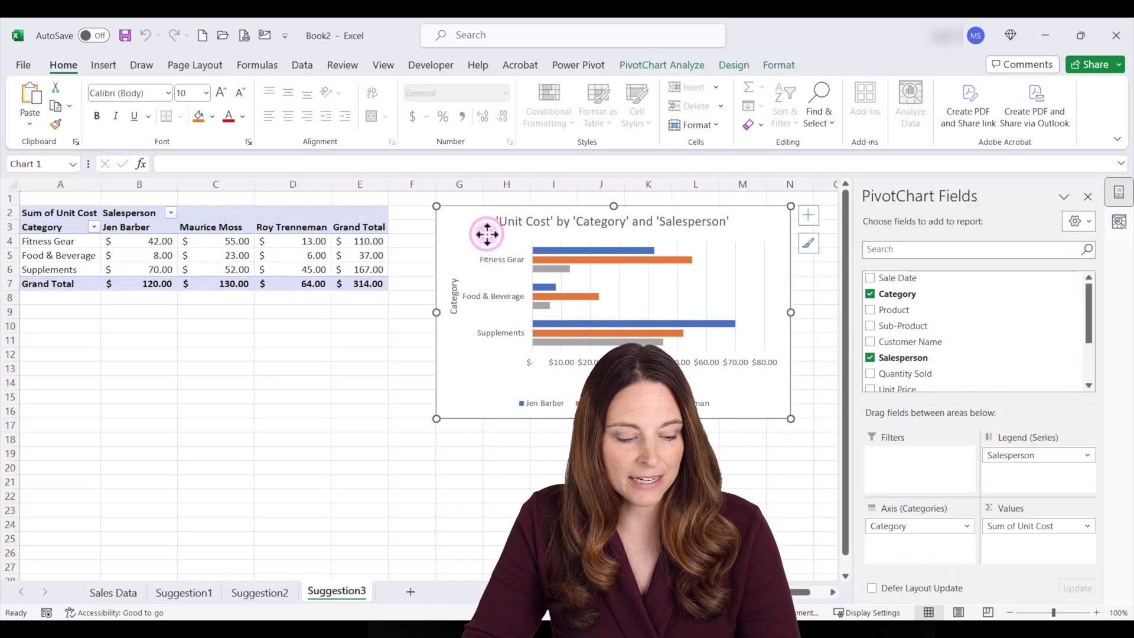
click(173, 591)
click(357, 450)
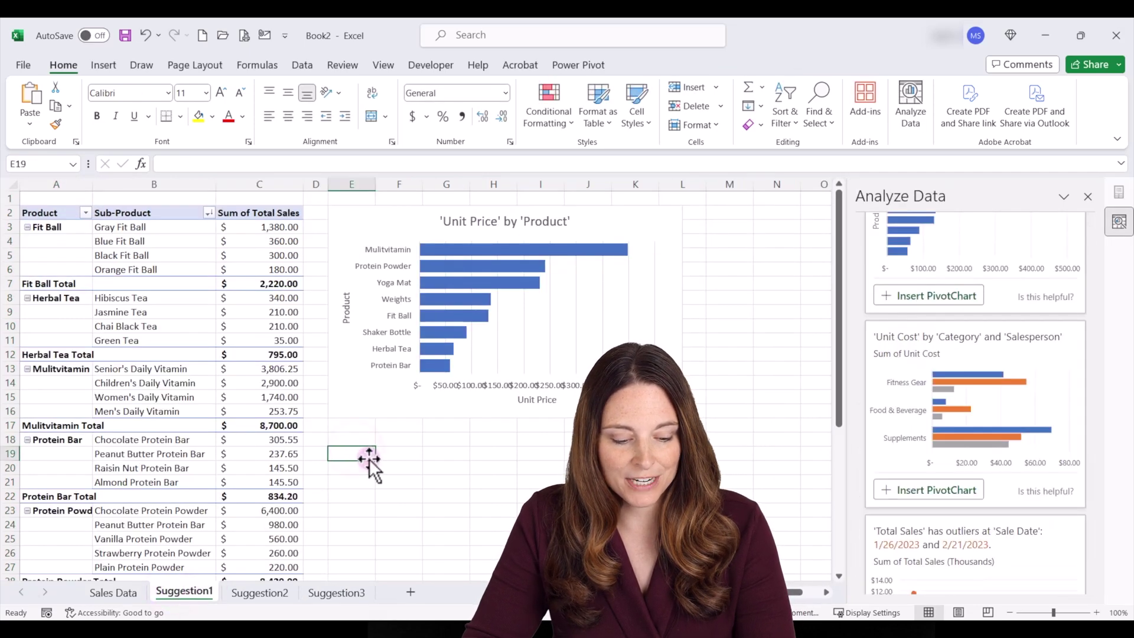
key(ctrl+v)
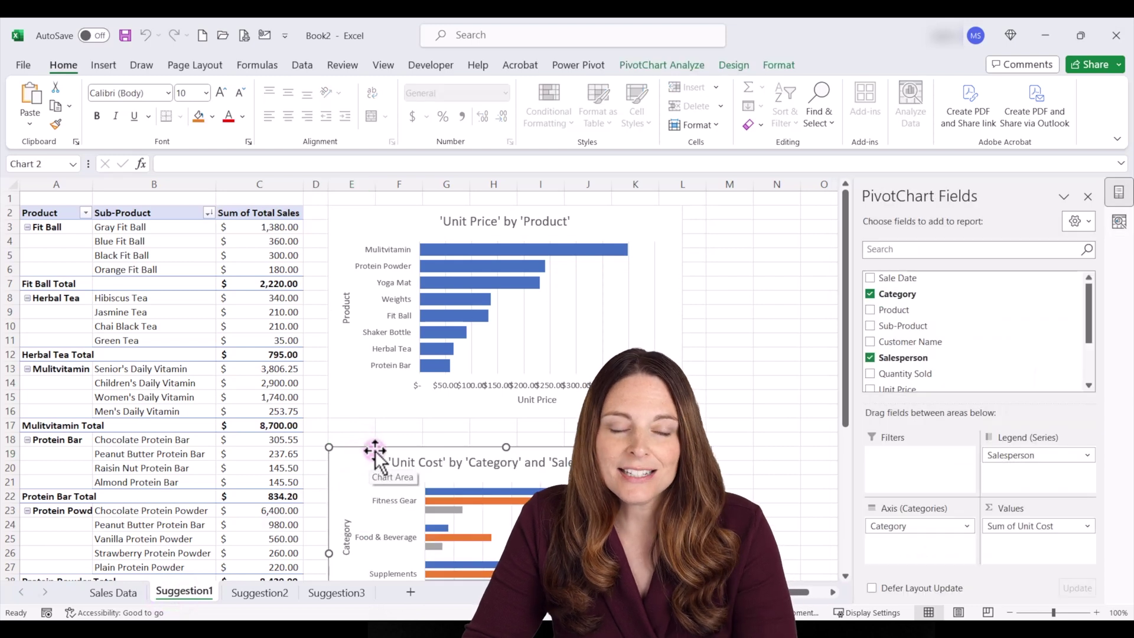
drag(371, 446, 364, 443)
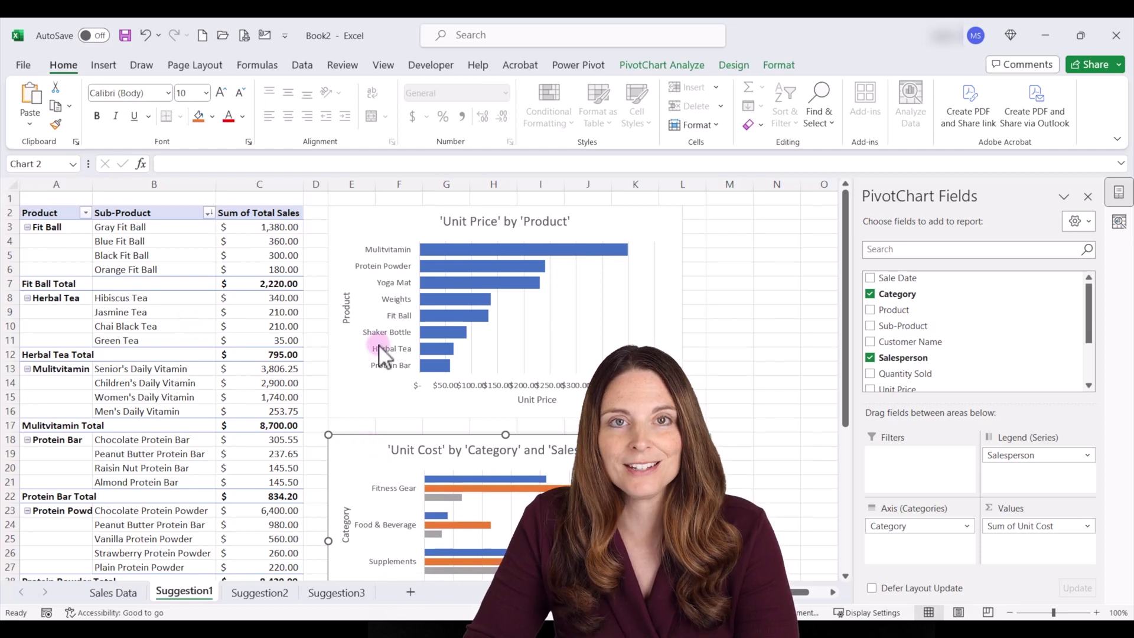
Apply a gradient chart style with labels to the Unit Price by Product chart.
click(370, 222)
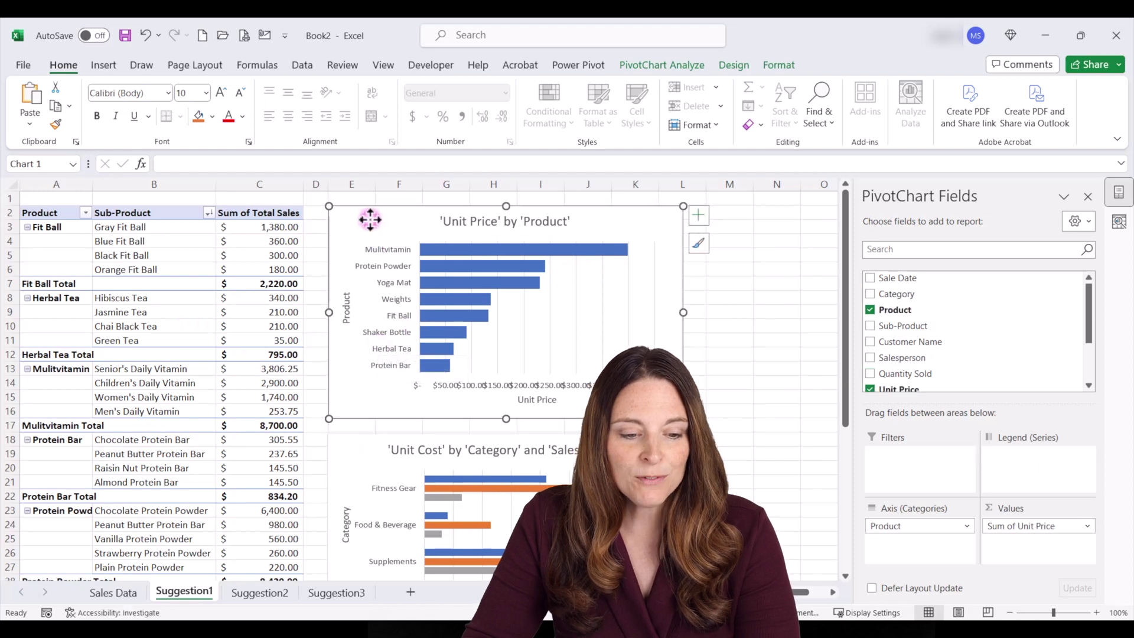
click(738, 64)
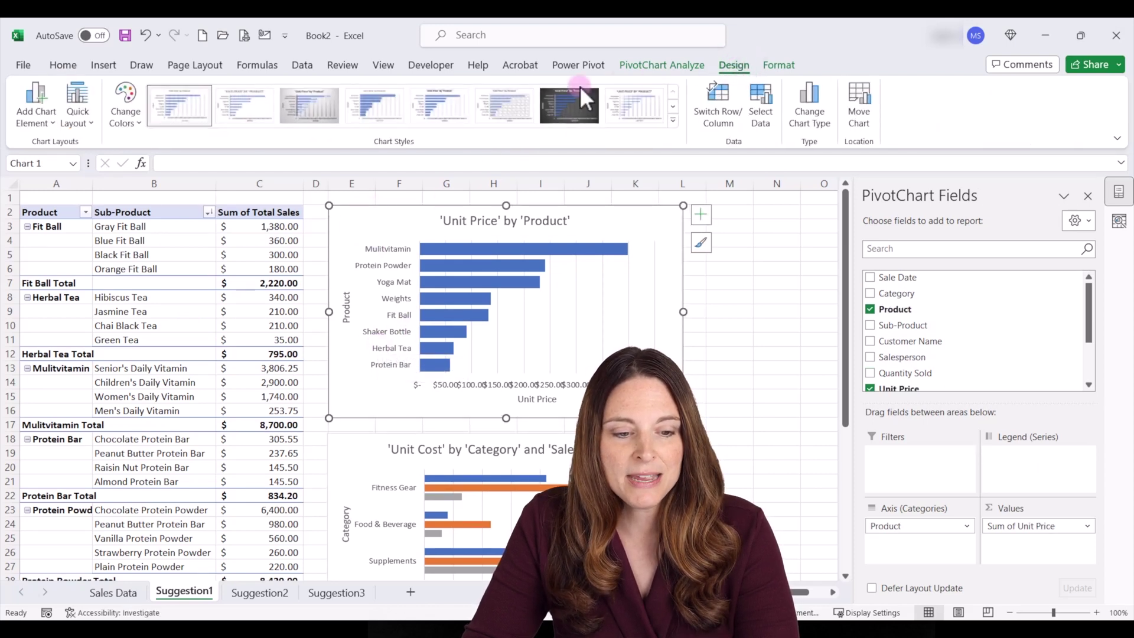
click(307, 114)
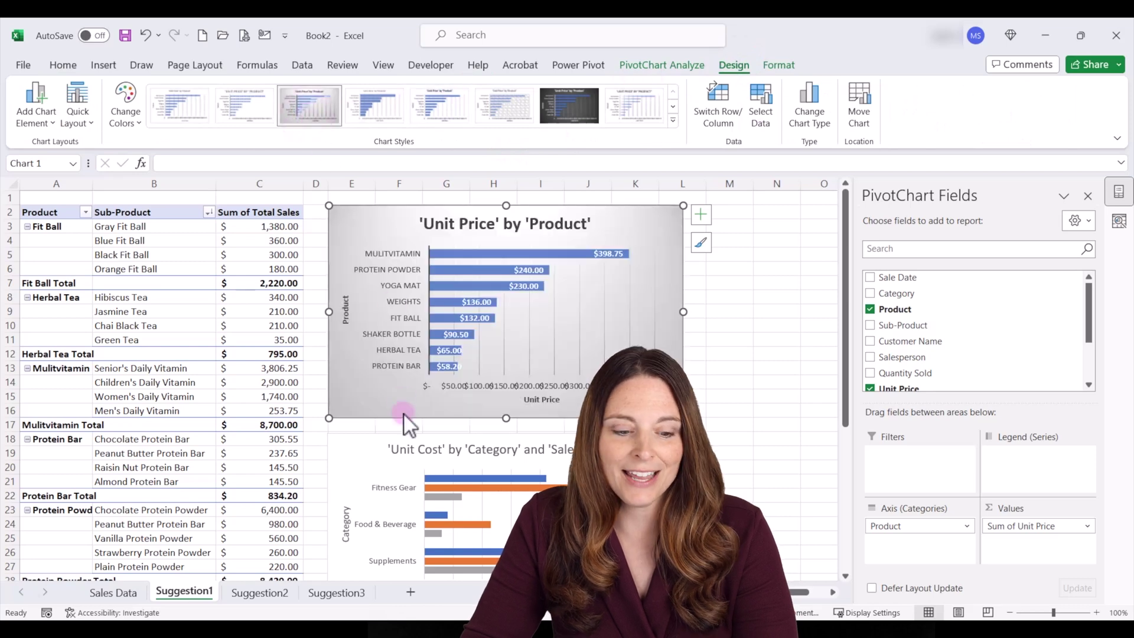
Give the Unit Cost chart a dark chart style and go back to Sales Data.
click(361, 450)
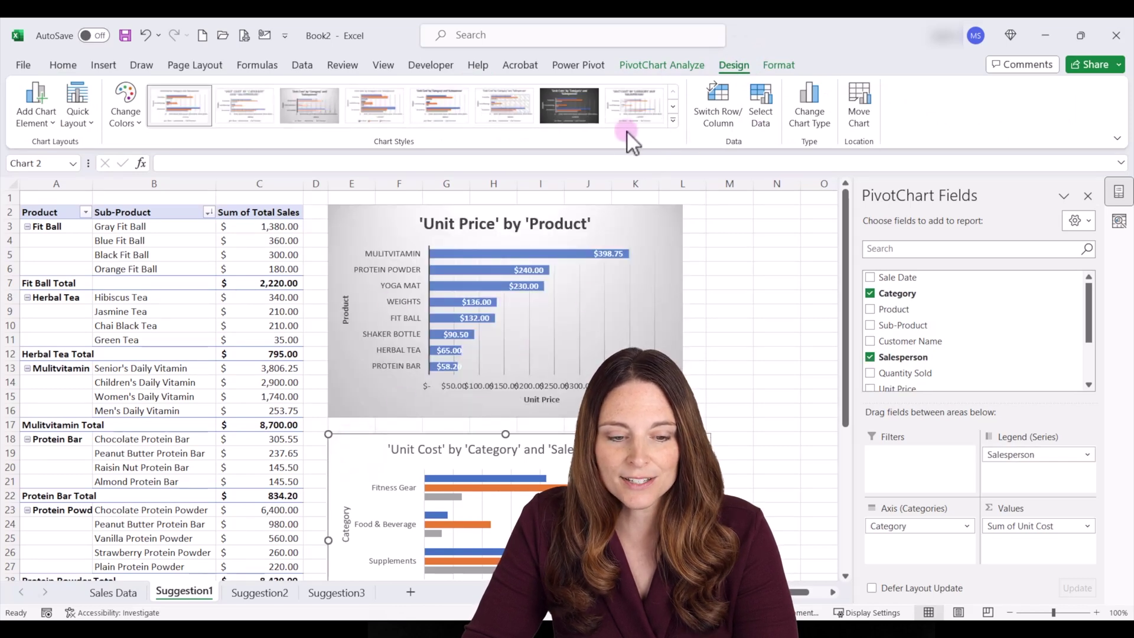
click(572, 108)
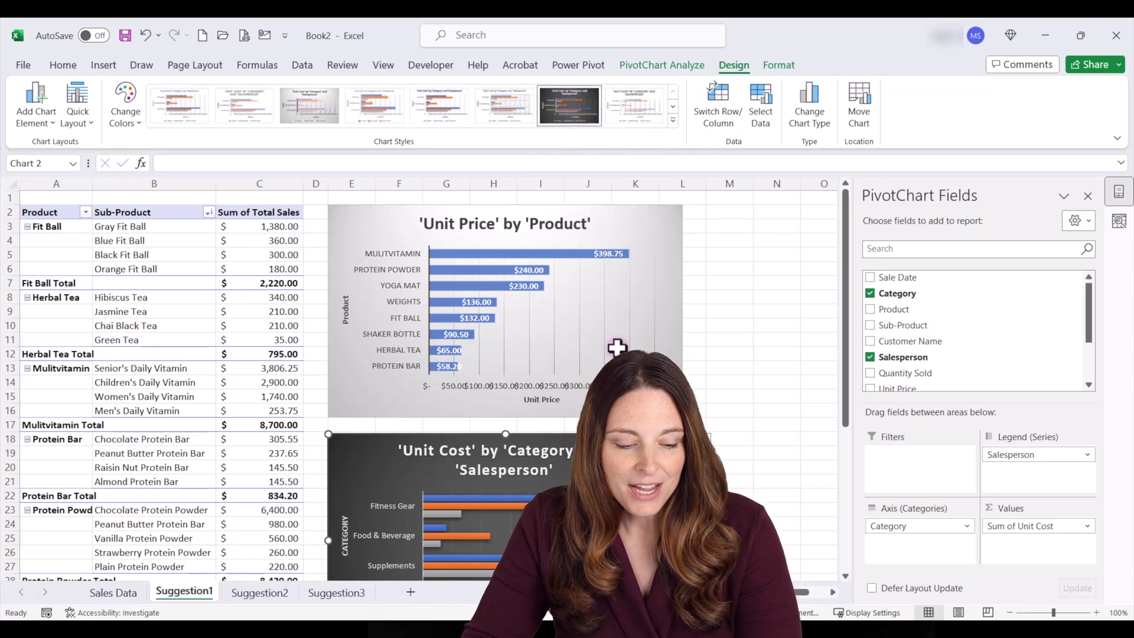
click(115, 592)
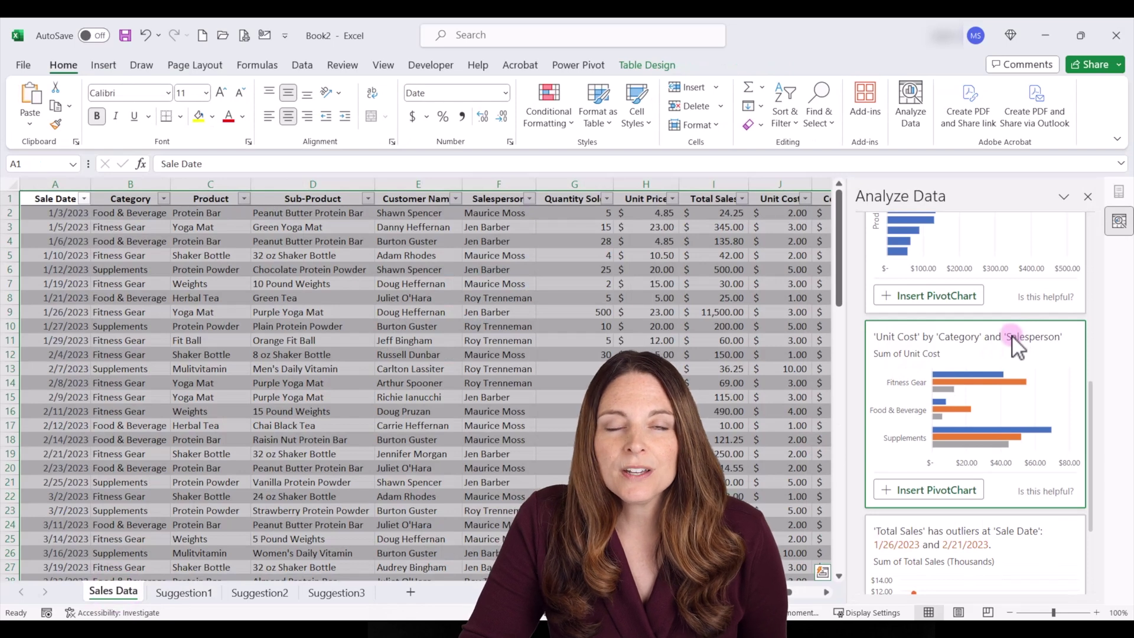
Ask Analyze Data 'Total Sales by Product', completing the typed 'Total Sales by P' with Product.
scroll(1012, 336, up, 6)
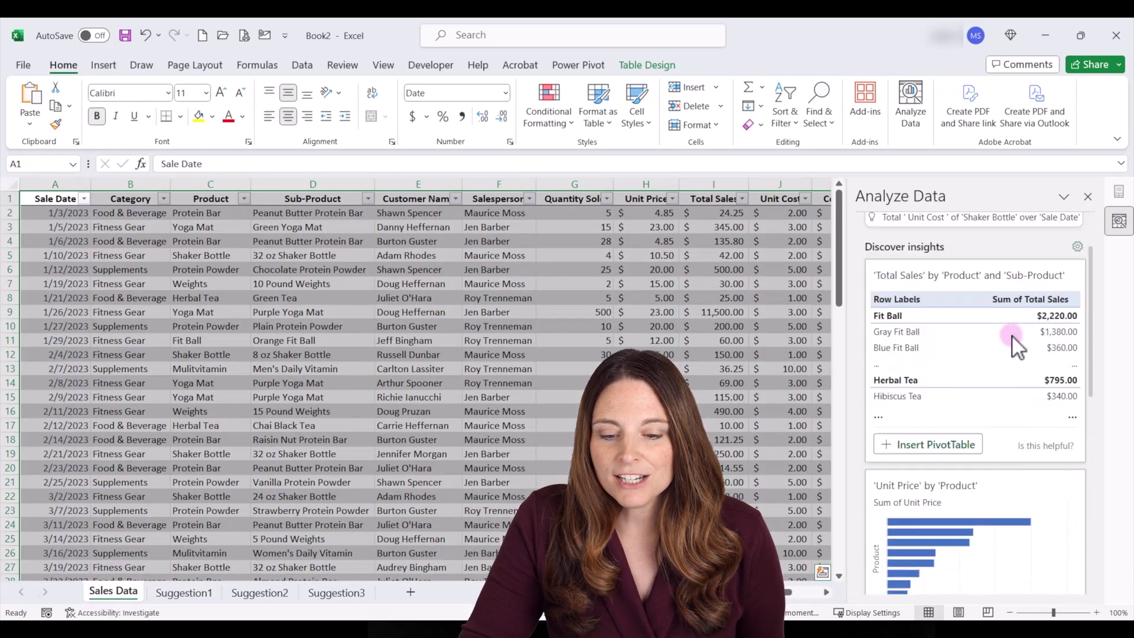
scroll(1012, 335, up, 2)
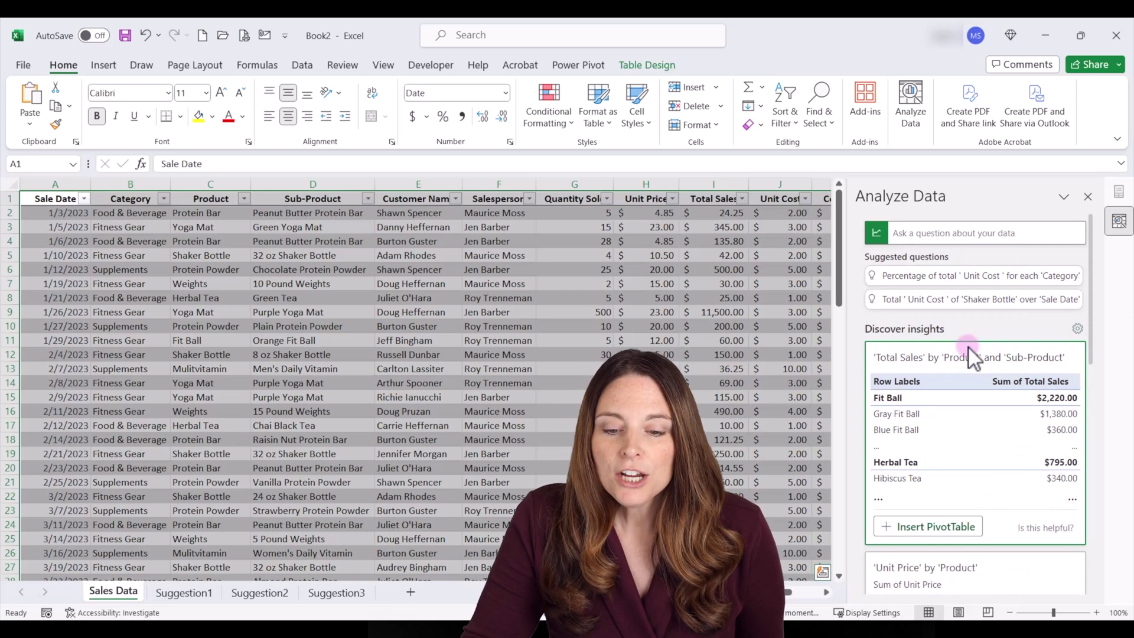
click(910, 233)
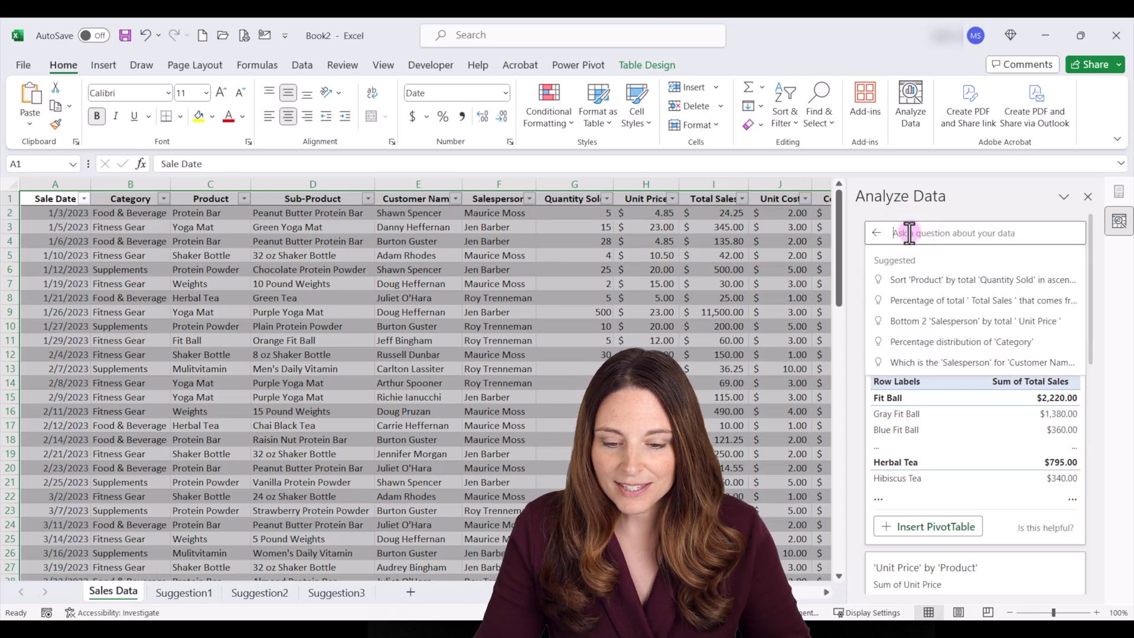
scroll(905, 544, down, 1)
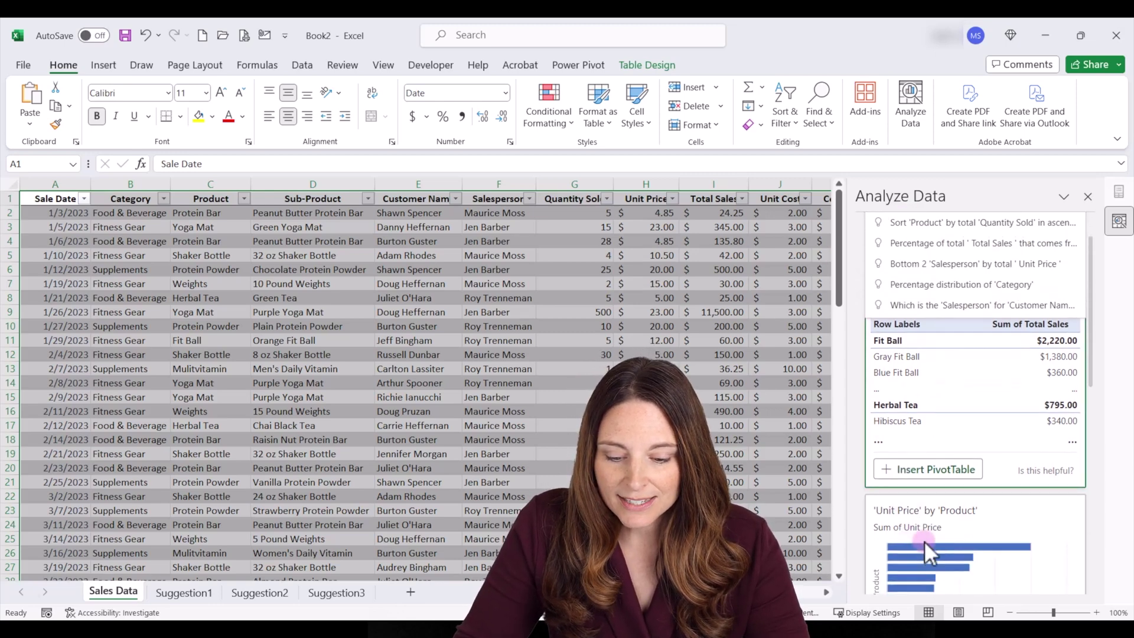
scroll(922, 517, down, 1)
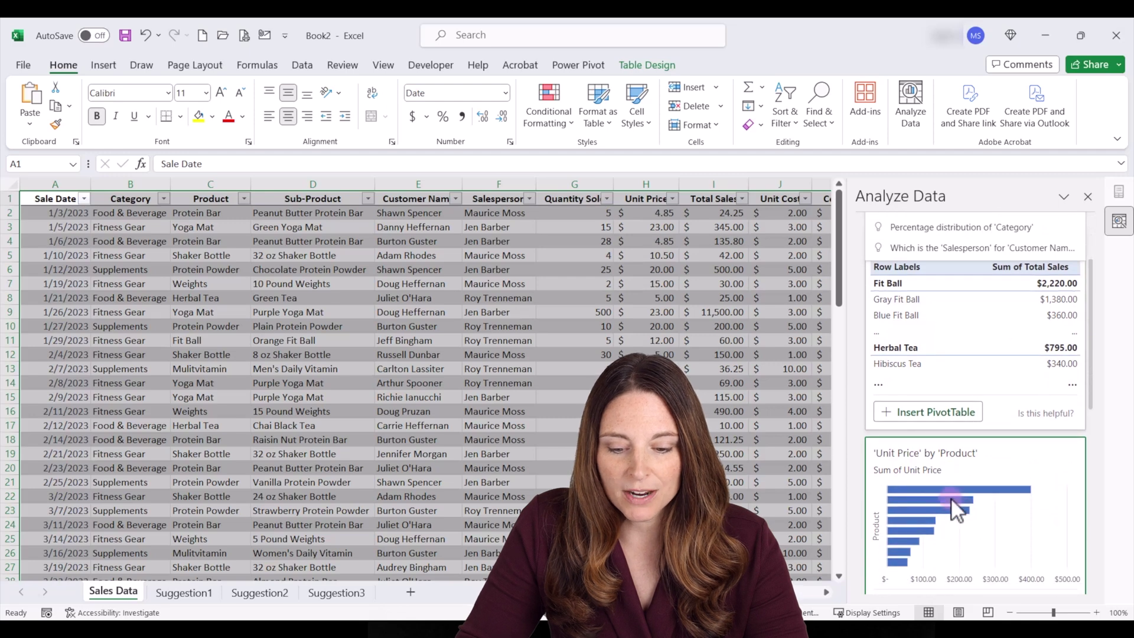
scroll(950, 499, up, 2)
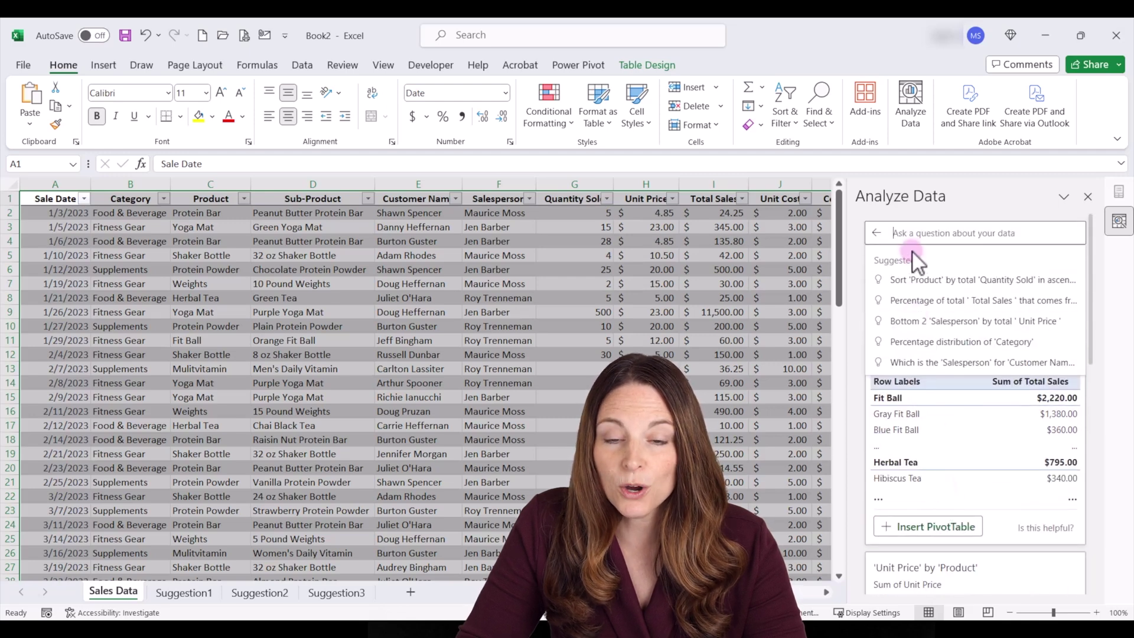
click(900, 232)
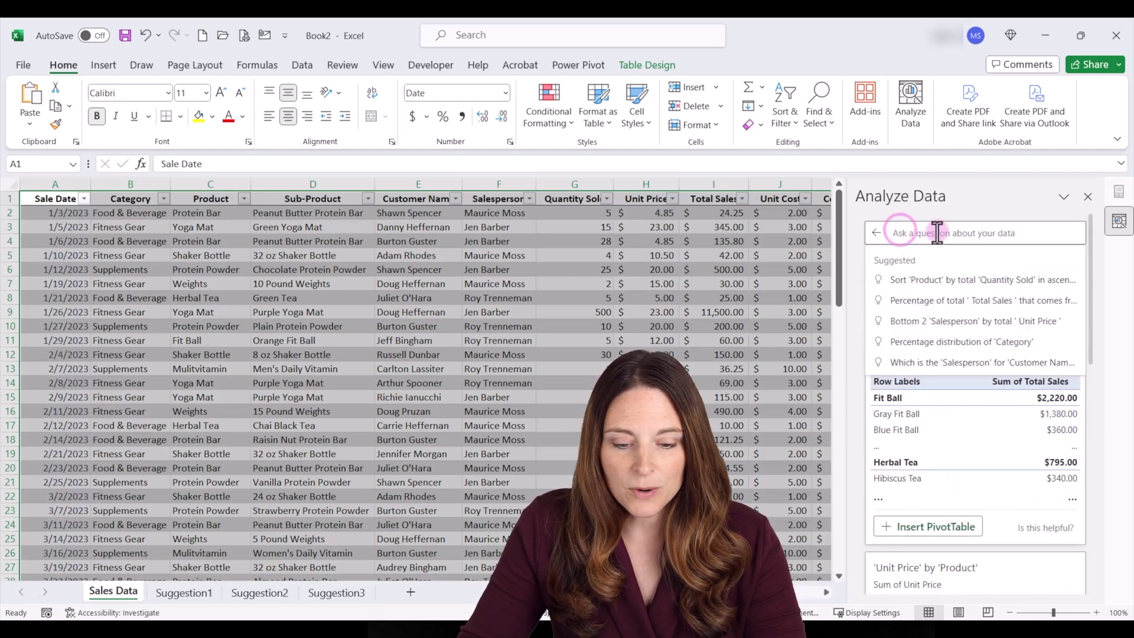
text(Tota)
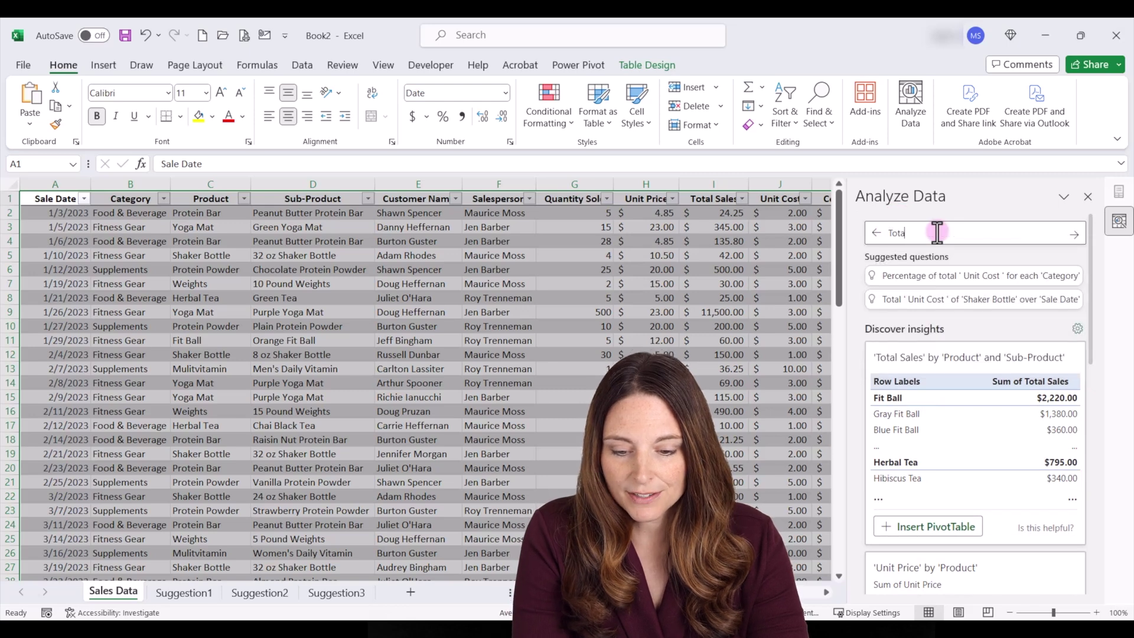
text(l Sales by P)
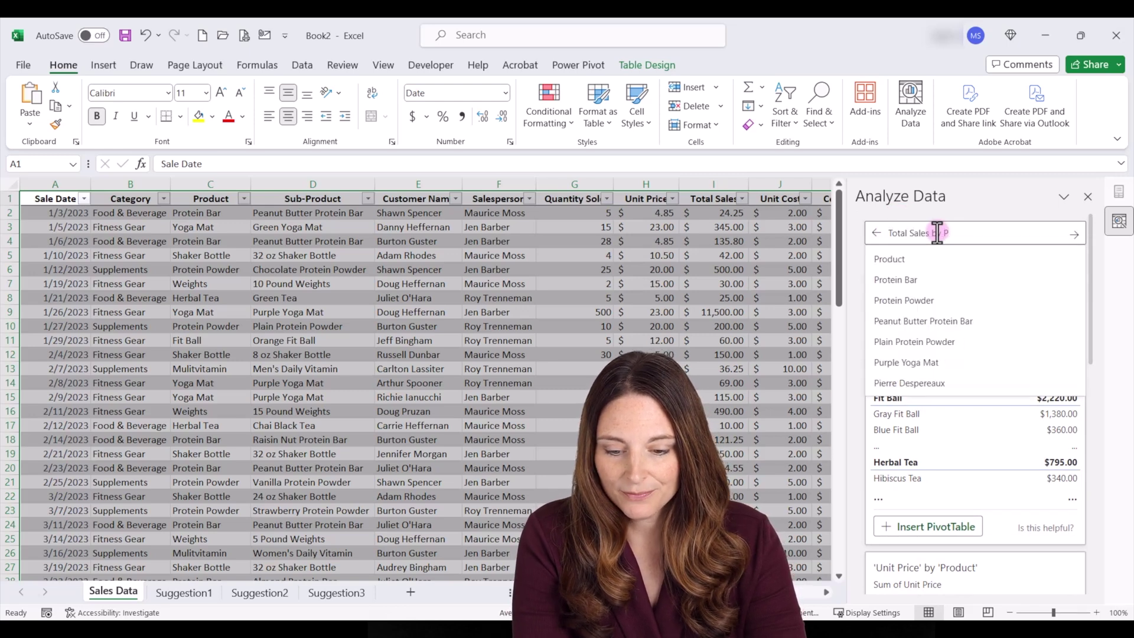
click(889, 260)
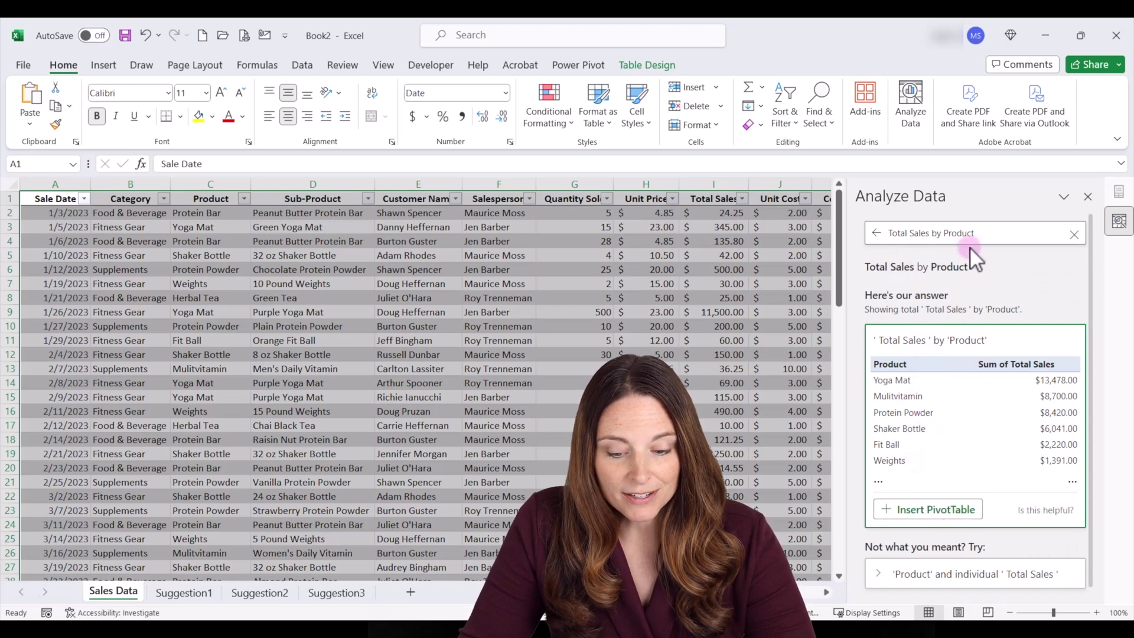
Expand the Average Total Sales by Product alternative answer.
scroll(973, 435, down, 1)
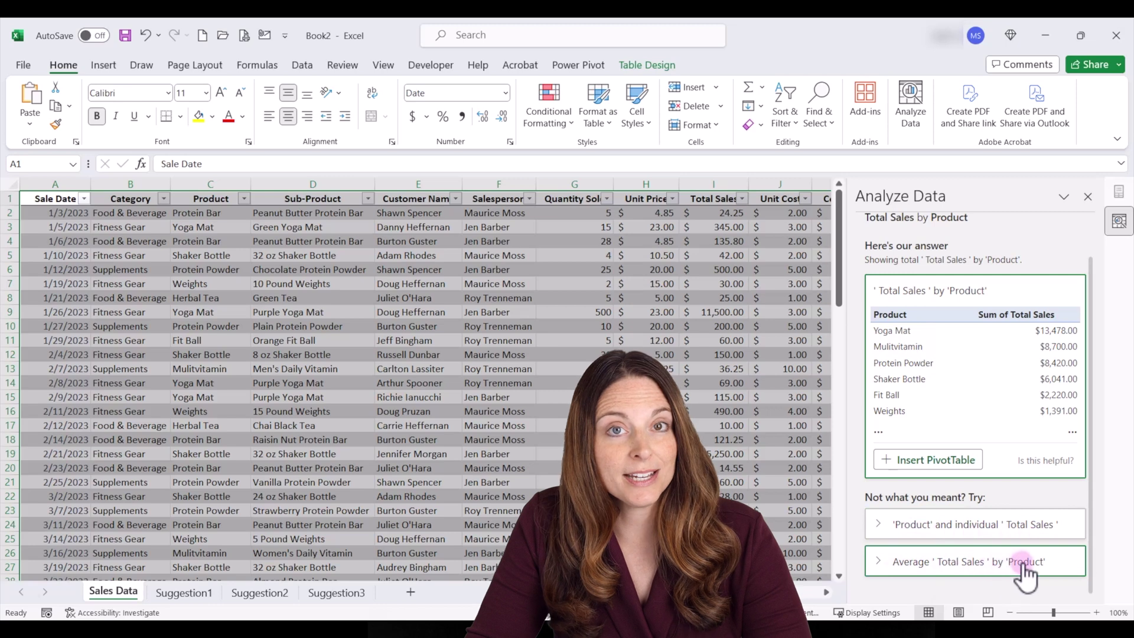
click(912, 564)
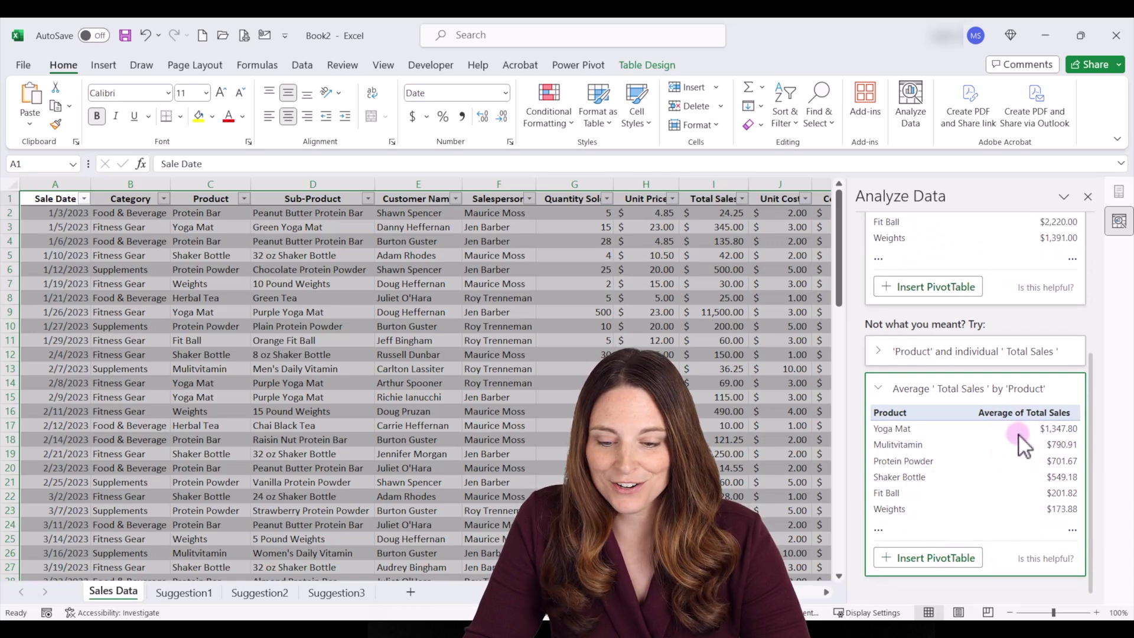
scroll(935, 533, up, 4)
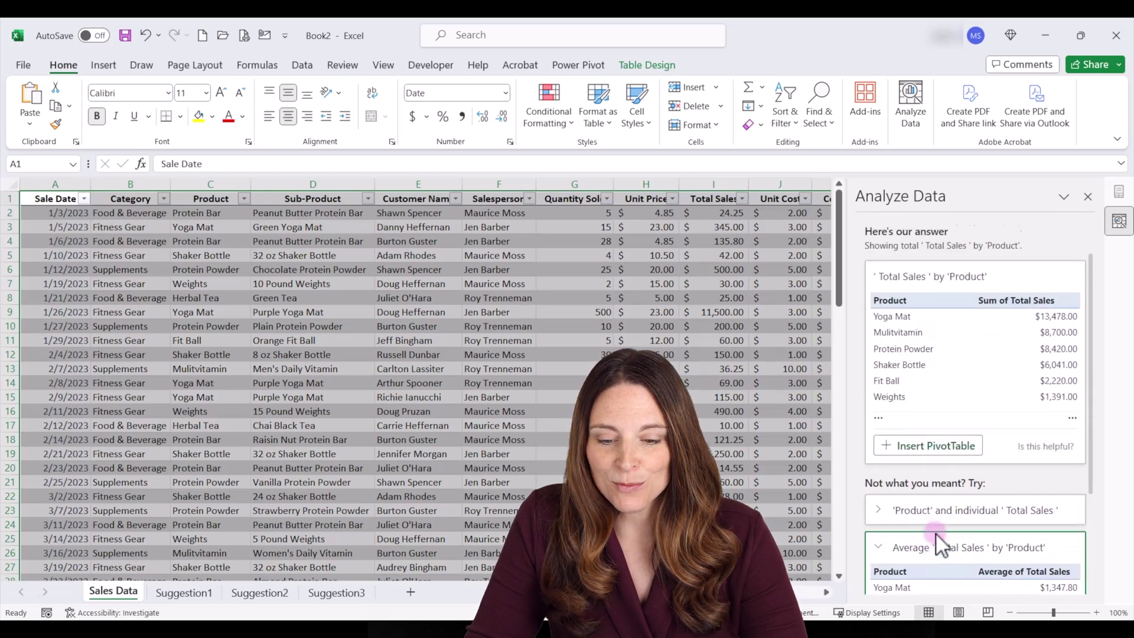
Append 'as a bar chart' to the Total Sales by Product question, submit it, then clear the box.
click(995, 233)
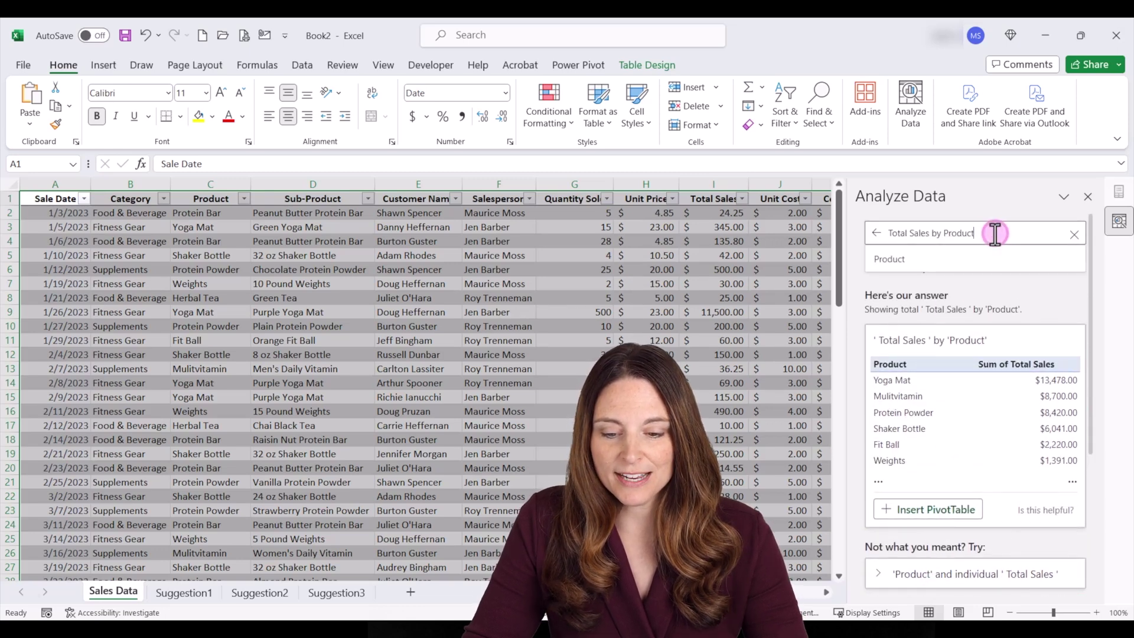
text(as a)
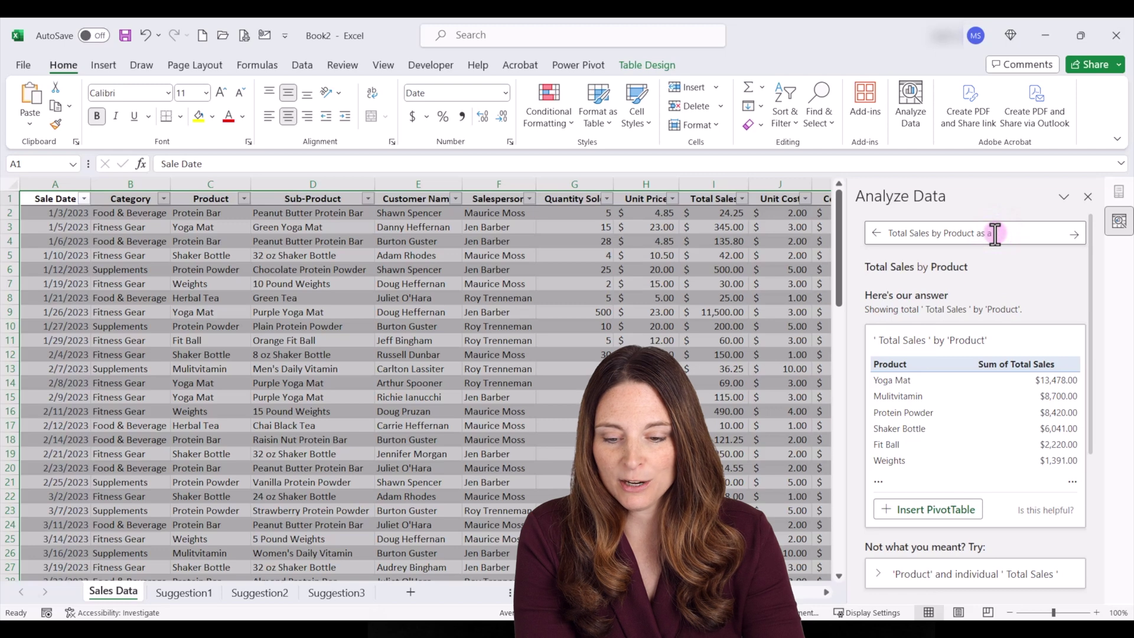
text( bar chart)
key(Return)
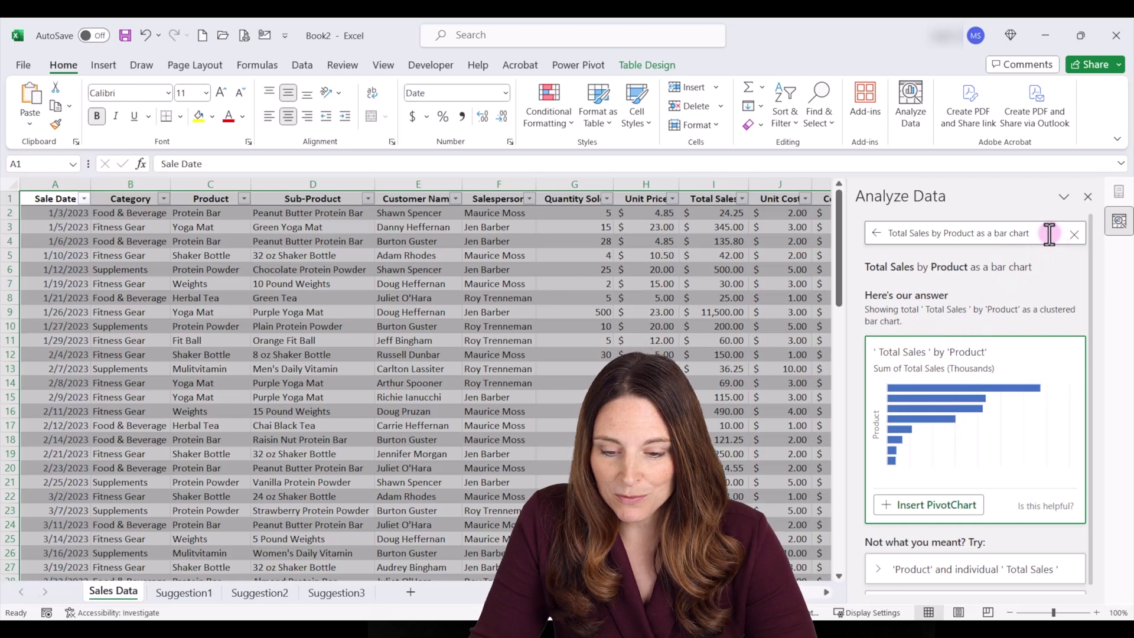
drag(1049, 234, 882, 231)
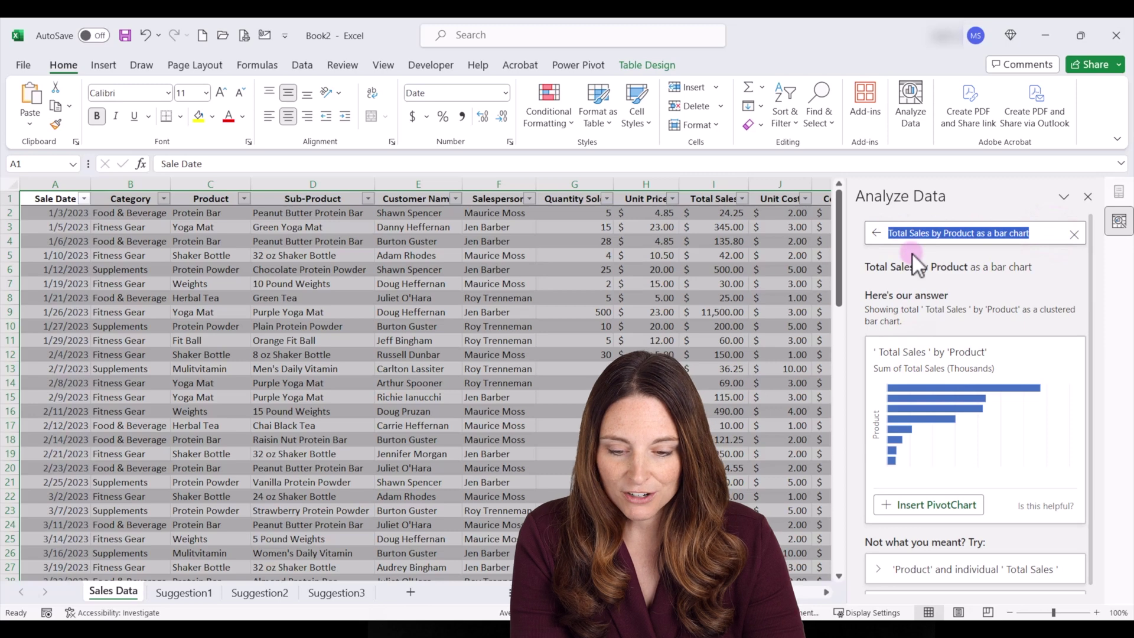
key(BackSpace)
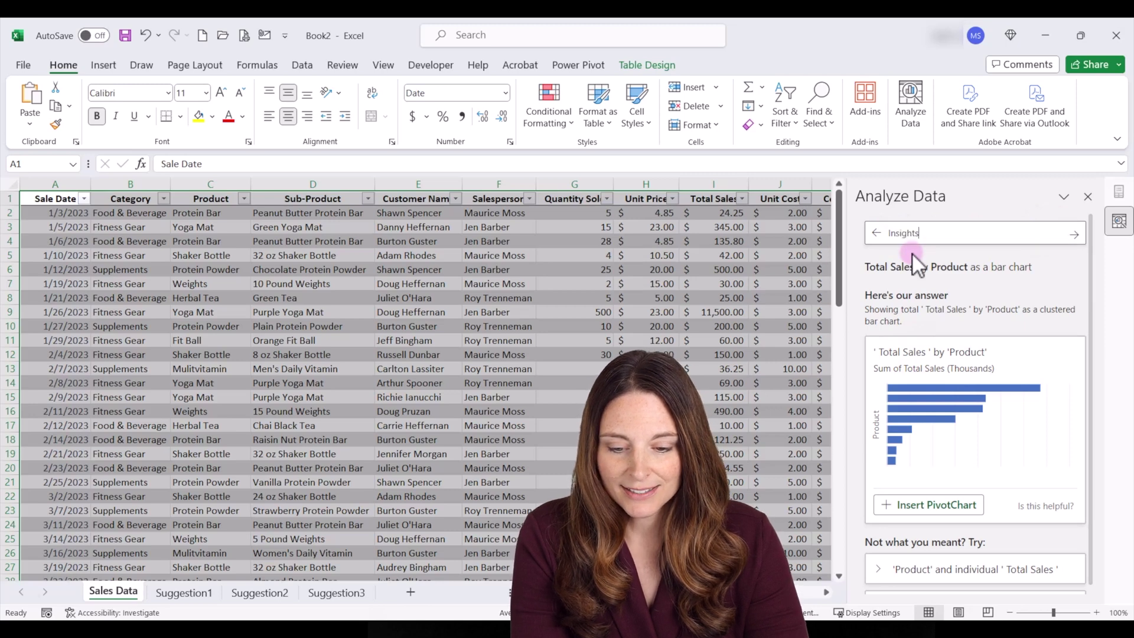
Ask 'Insights by Product' and browse the cards showing Shaker Bottle and Yoga Mat leading Fitness Gear.
text(Insights by Product)
key(Return)
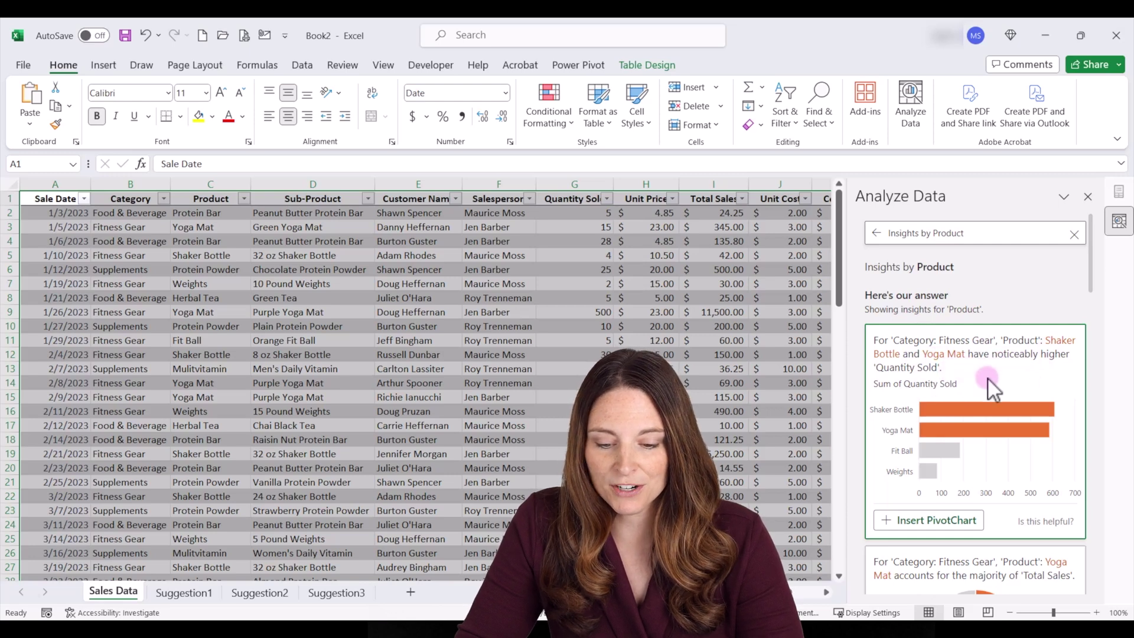
scroll(991, 381, down, 3)
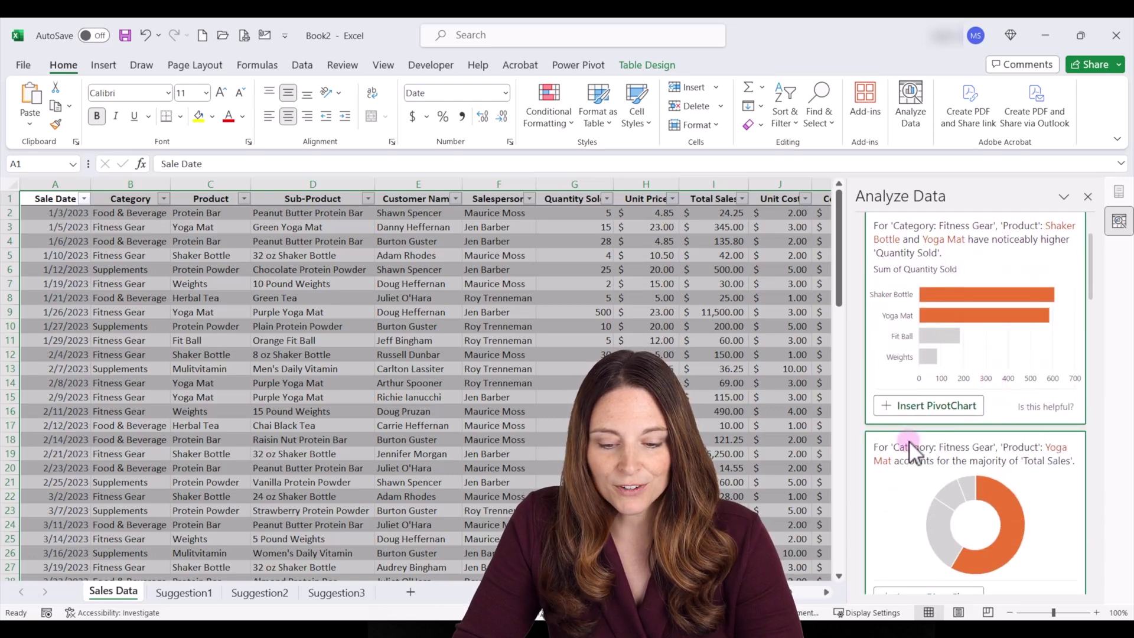
scroll(910, 450, down, 2)
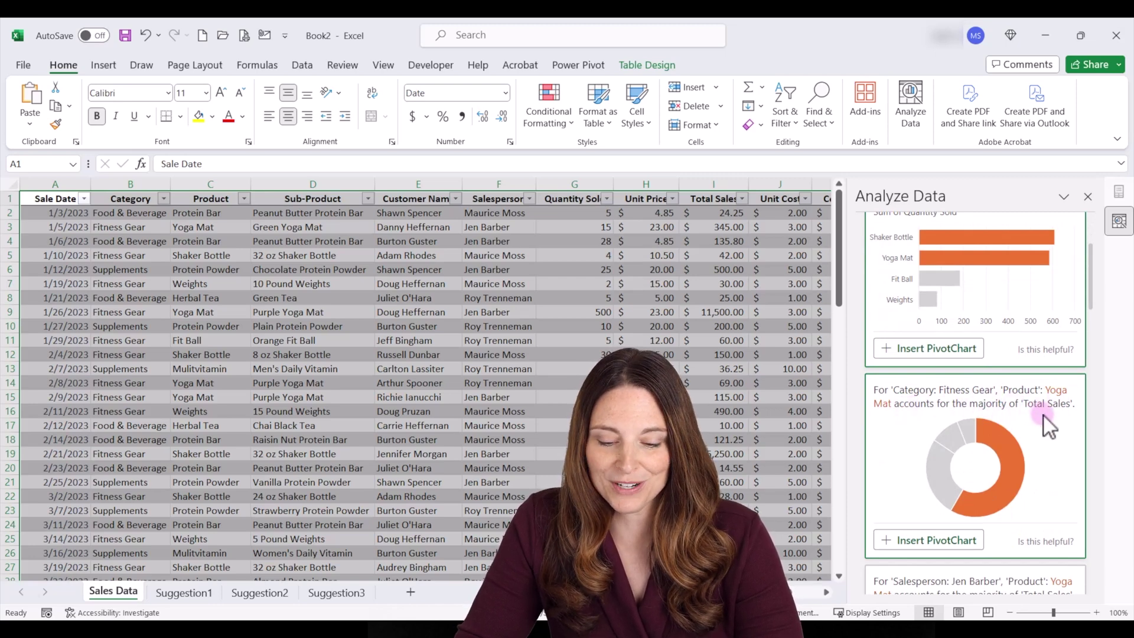
scroll(1043, 414, down, 4)
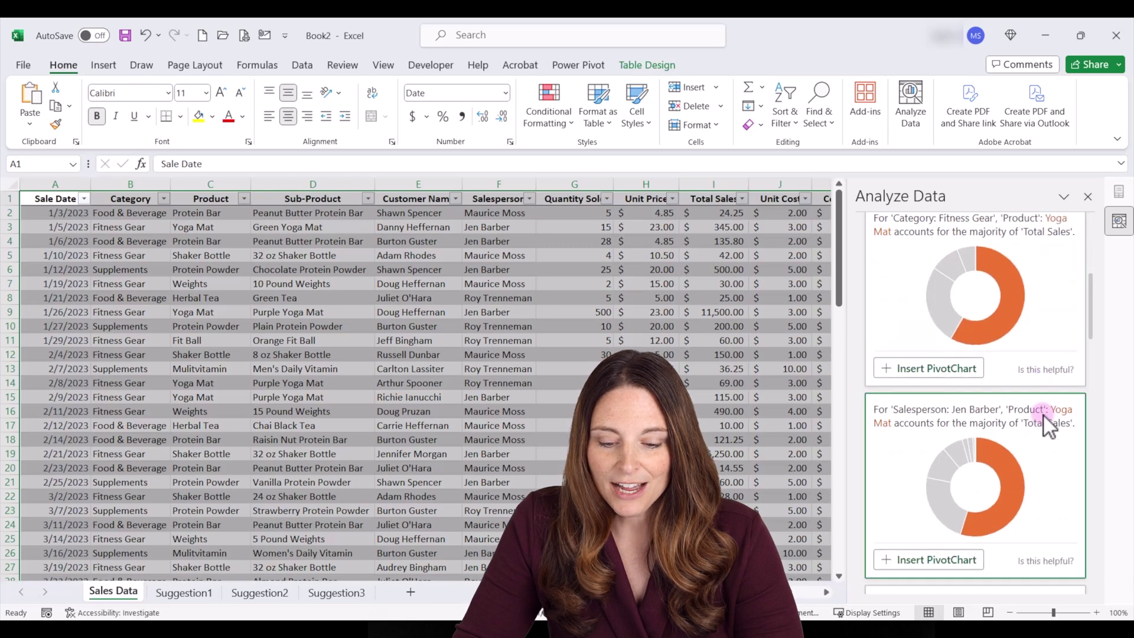
click(1043, 415)
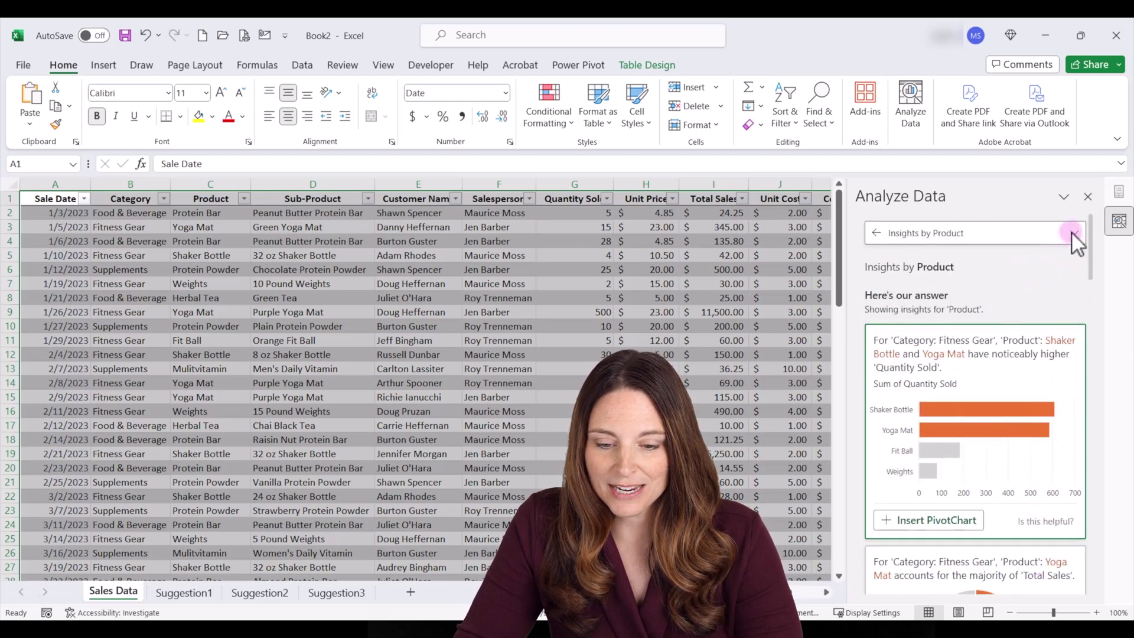
Ask 'top Salesperson' and expand the top Salesperson by Total Sales answer of $24,090.30.
click(961, 235)
key(BackSpace)
text(top)
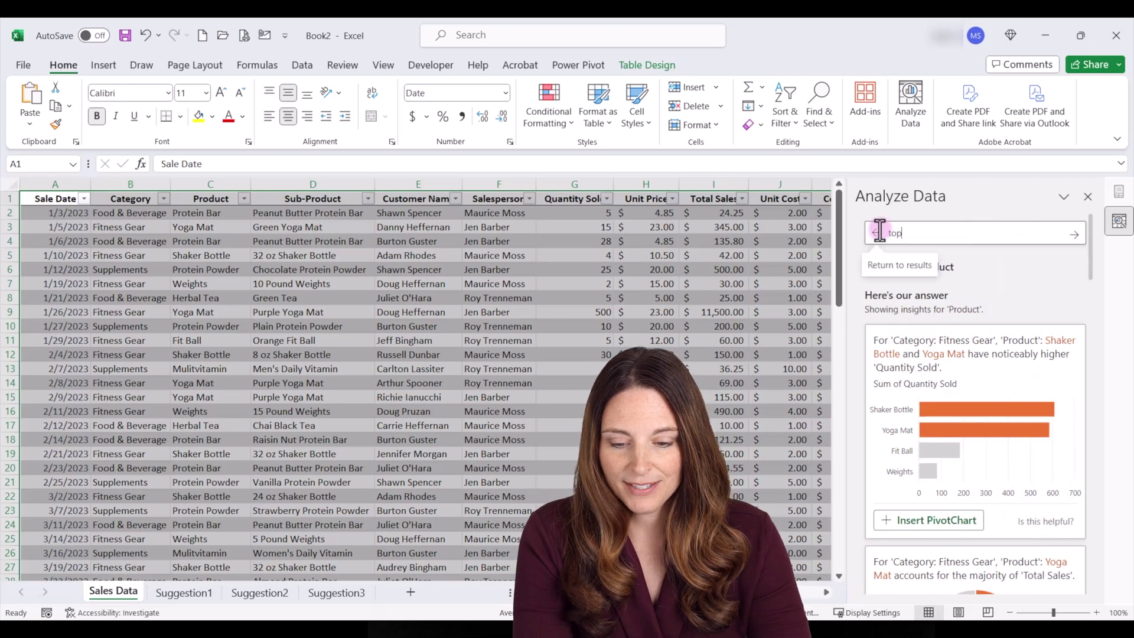
text( sa)
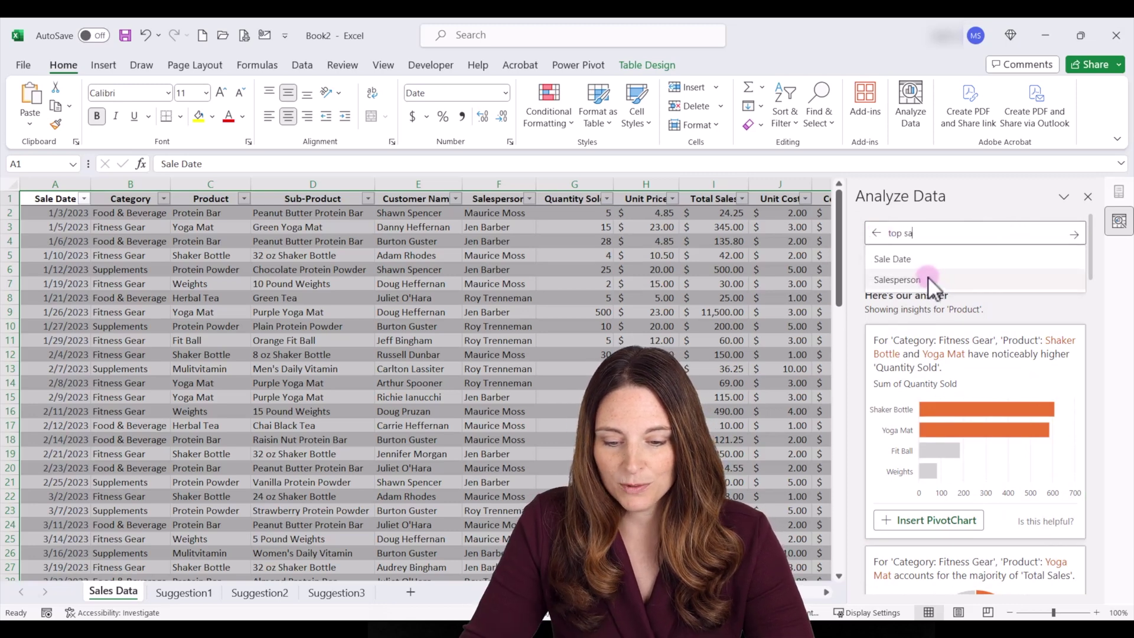
click(912, 281)
key(Return)
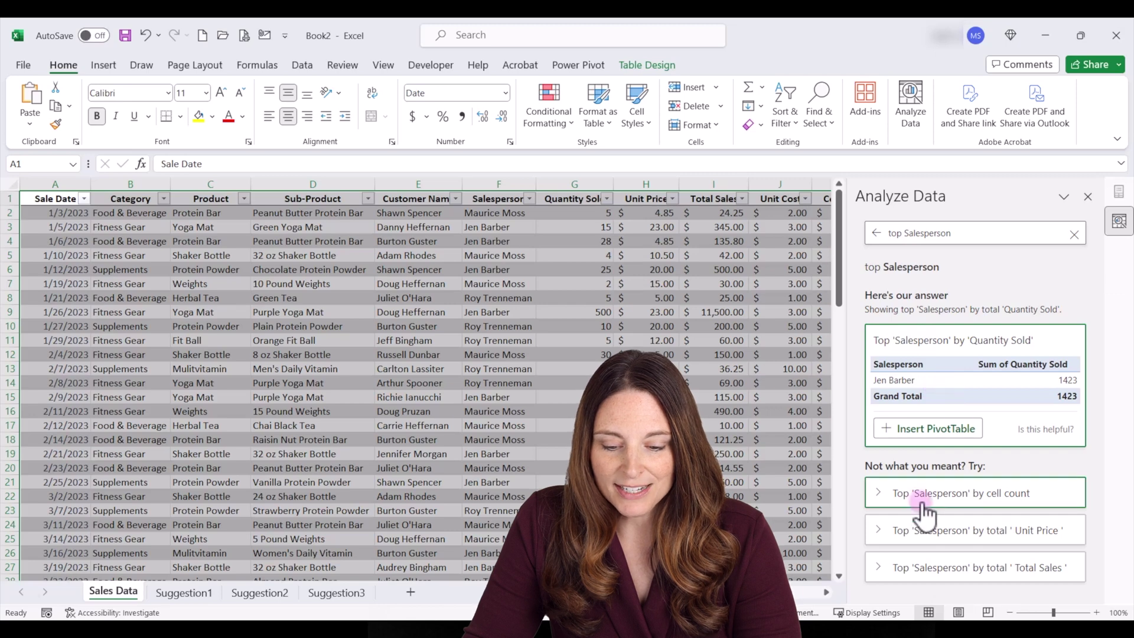
click(954, 570)
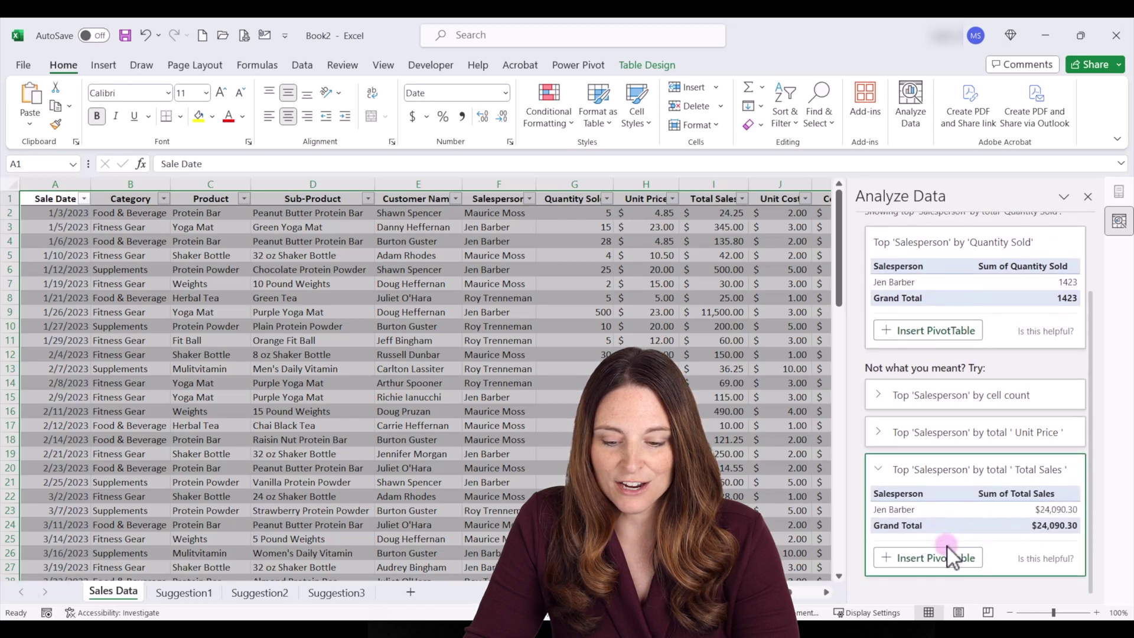
scroll(983, 541, up, 3)
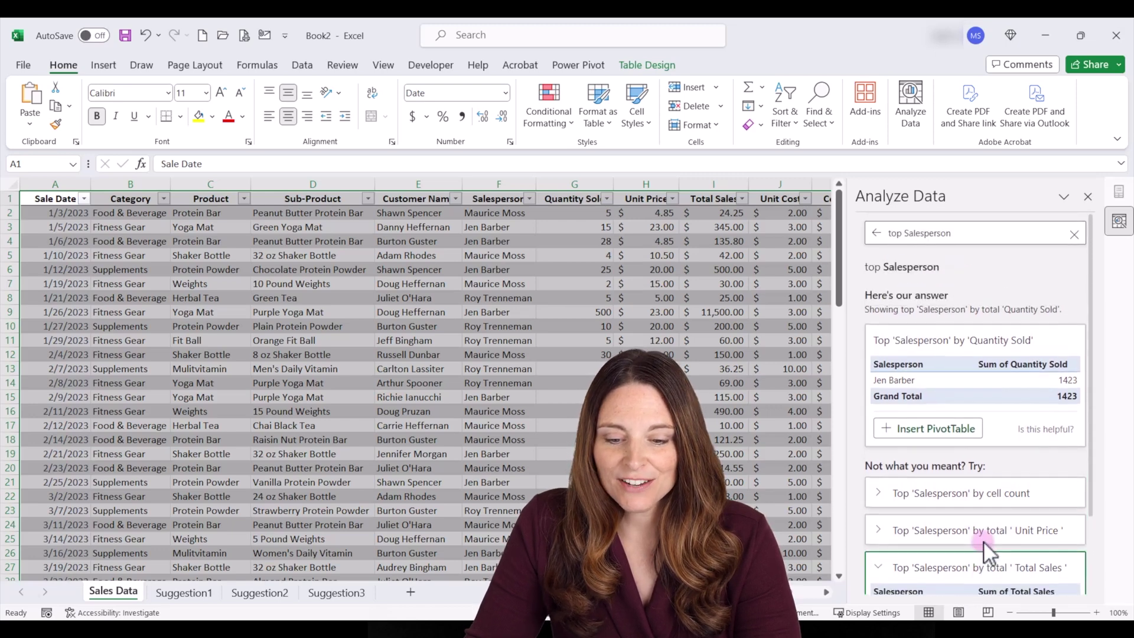
drag(961, 232, 872, 233)
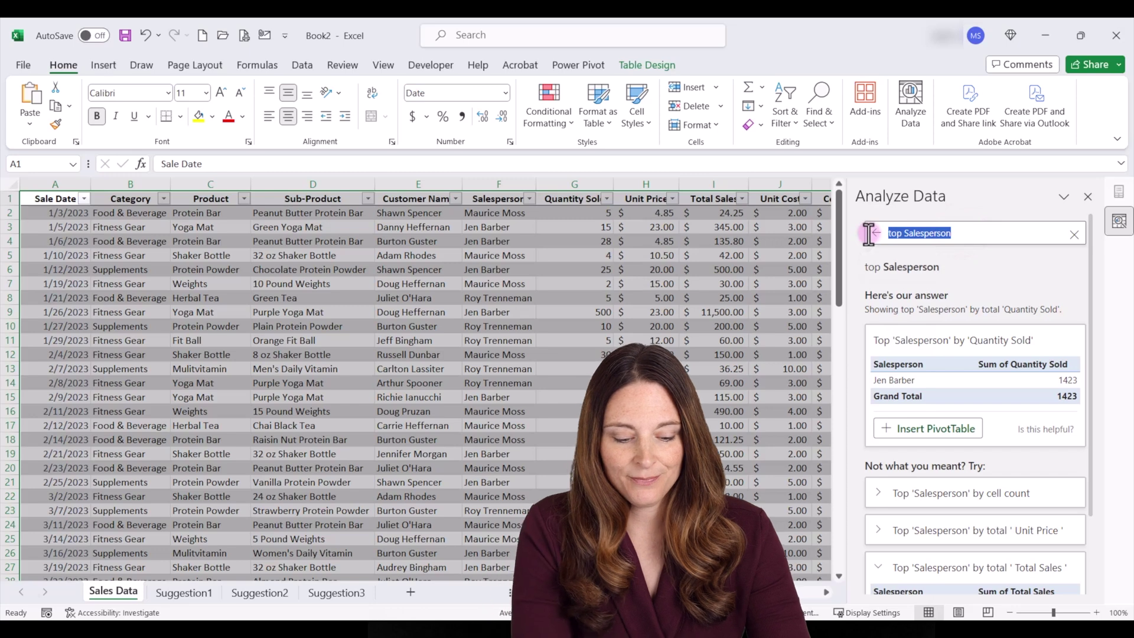
Ask 'are there any date trends?' to reveal Total Sales outliers on 1/26/2023 and 2/21/2023.
text(are there any date trends?)
key(Return)
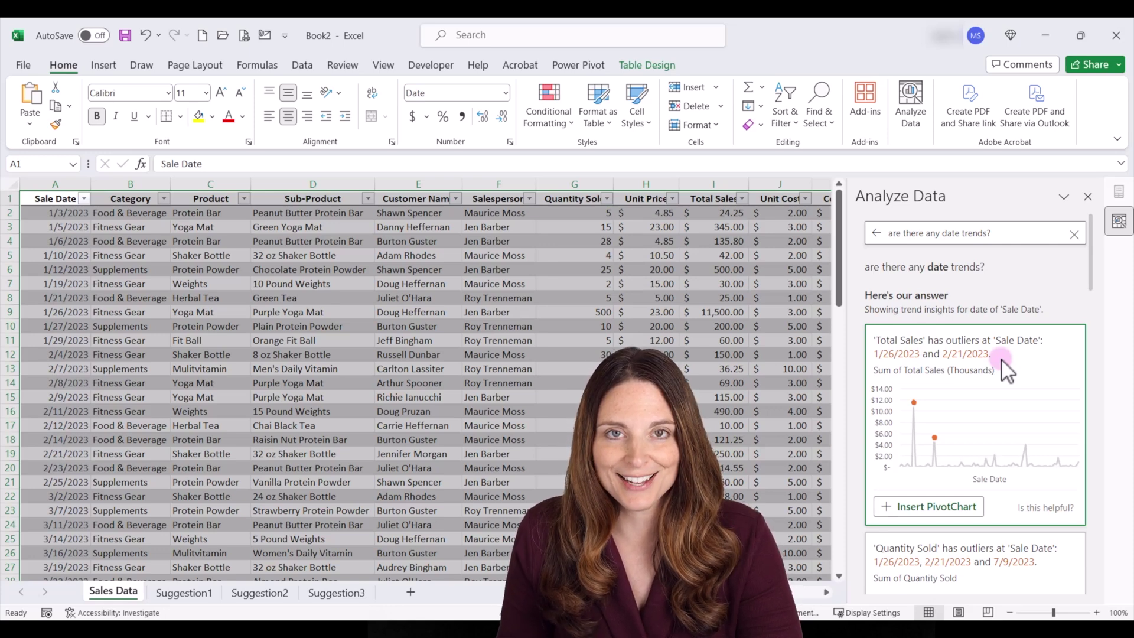
click(874, 232)
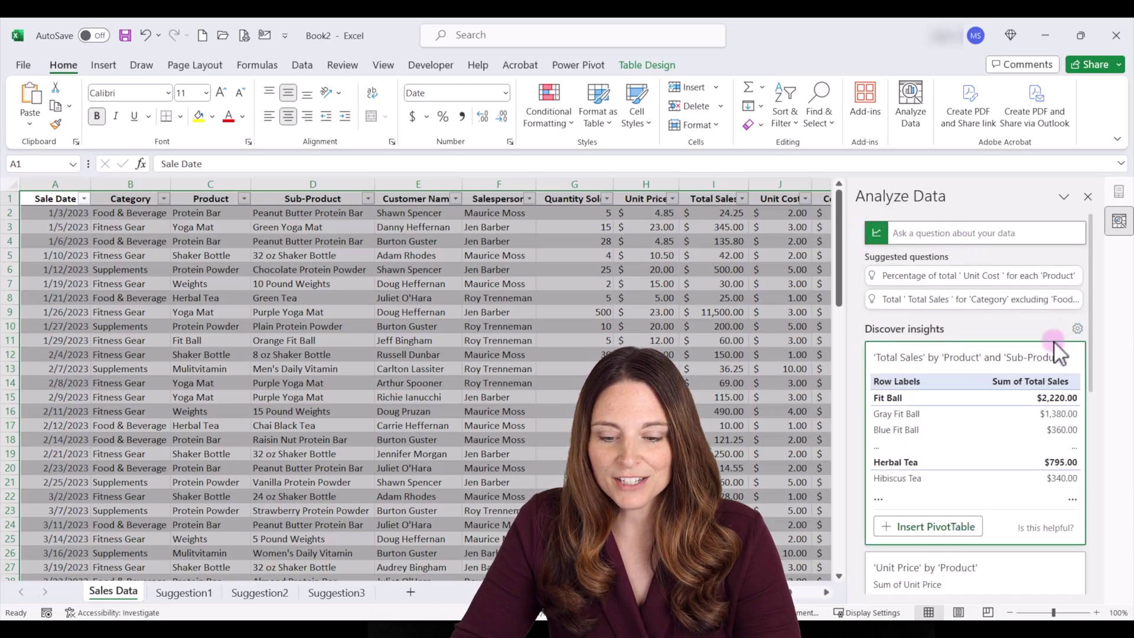
Pick the suggested question on each Product's percentage of total Unit Cost (Mulitvitamin 35.03%) and open its feedback prompt.
drag(1090, 295, 1019, 249)
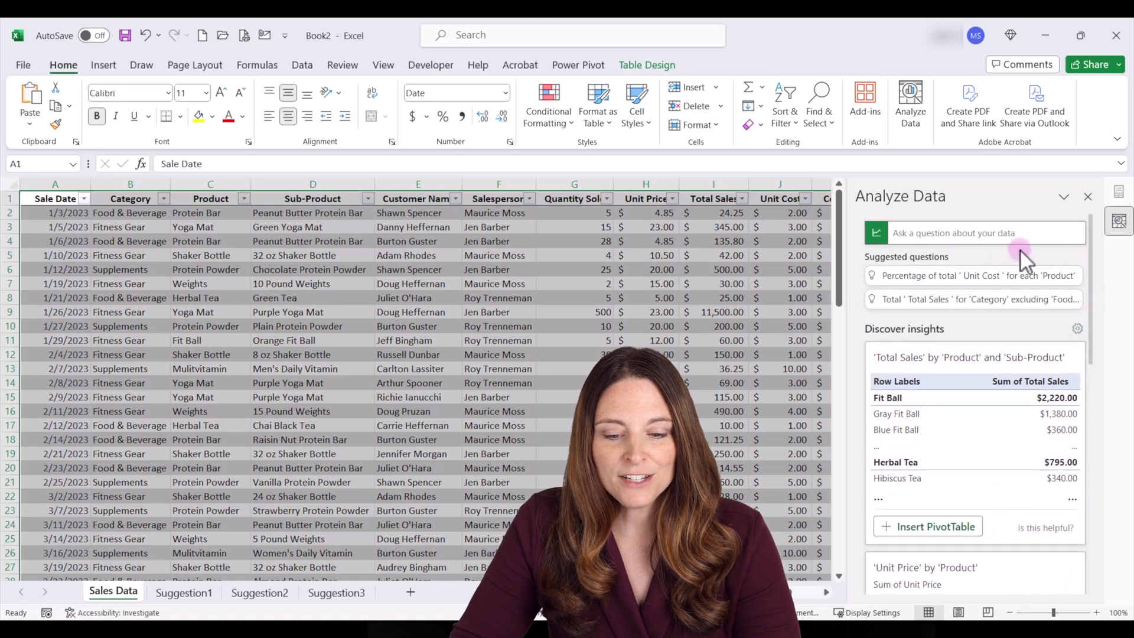
click(924, 288)
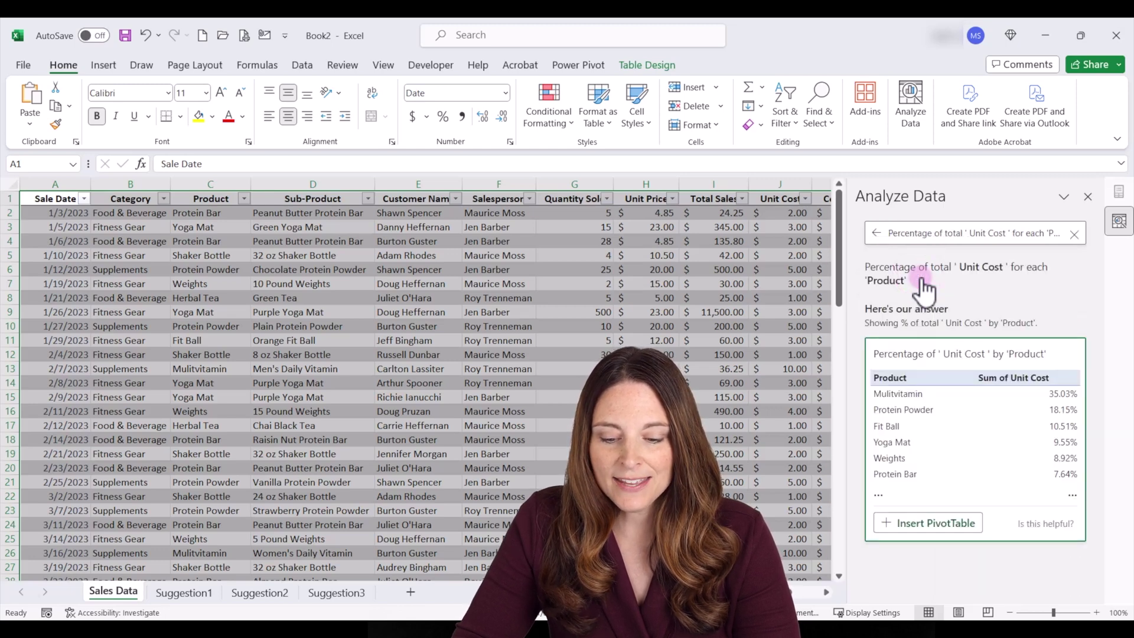
click(1040, 525)
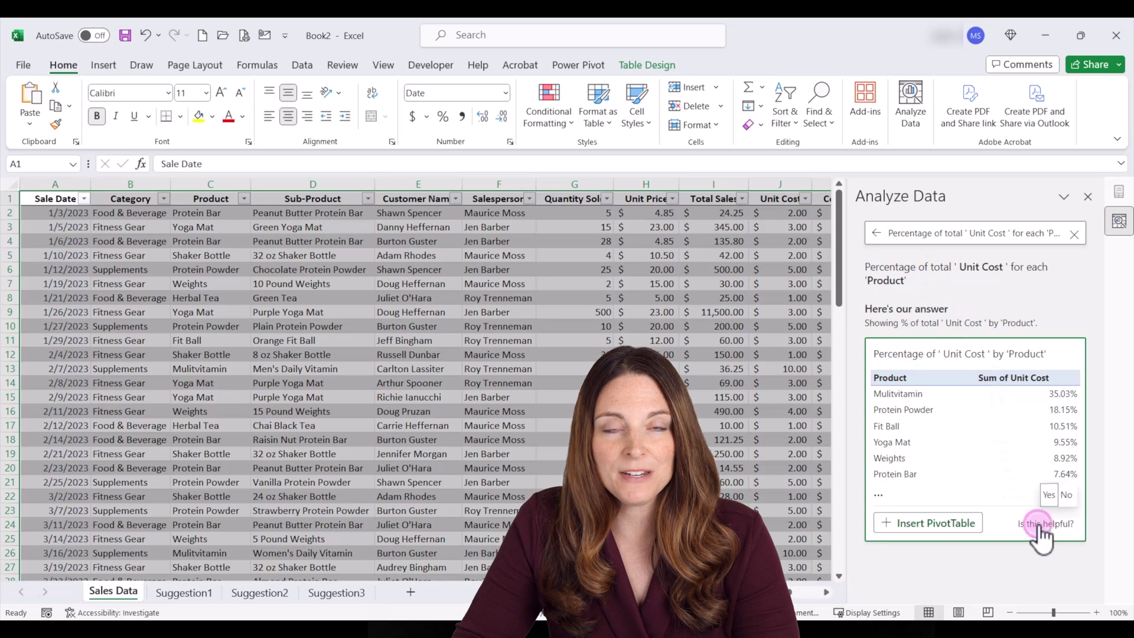